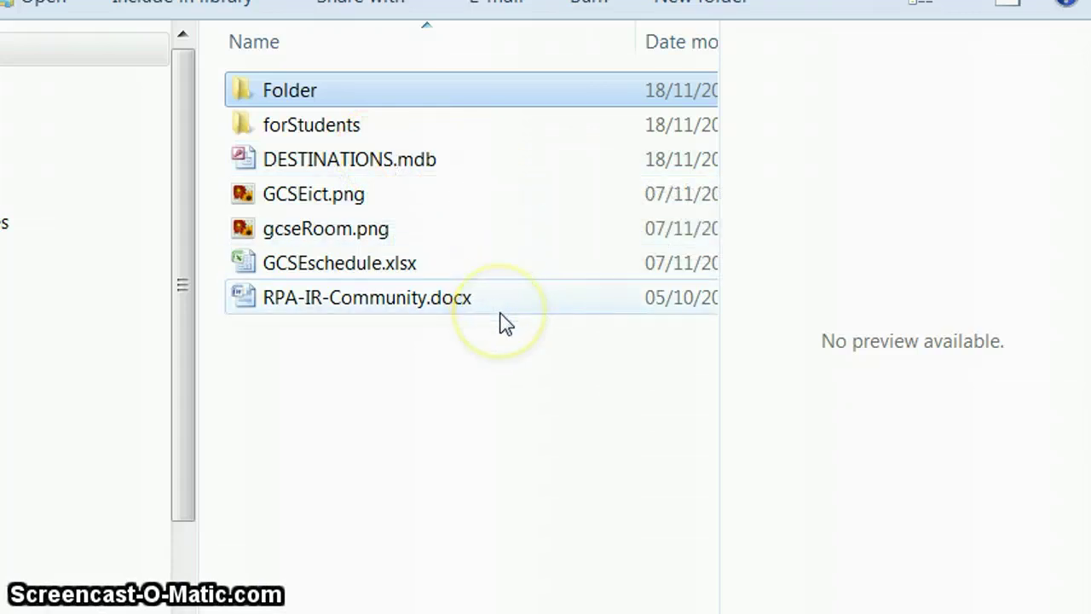
# Step: Copy the newer DESTINATIONS.mdb database file
pyautogui.moveTo(503, 319)
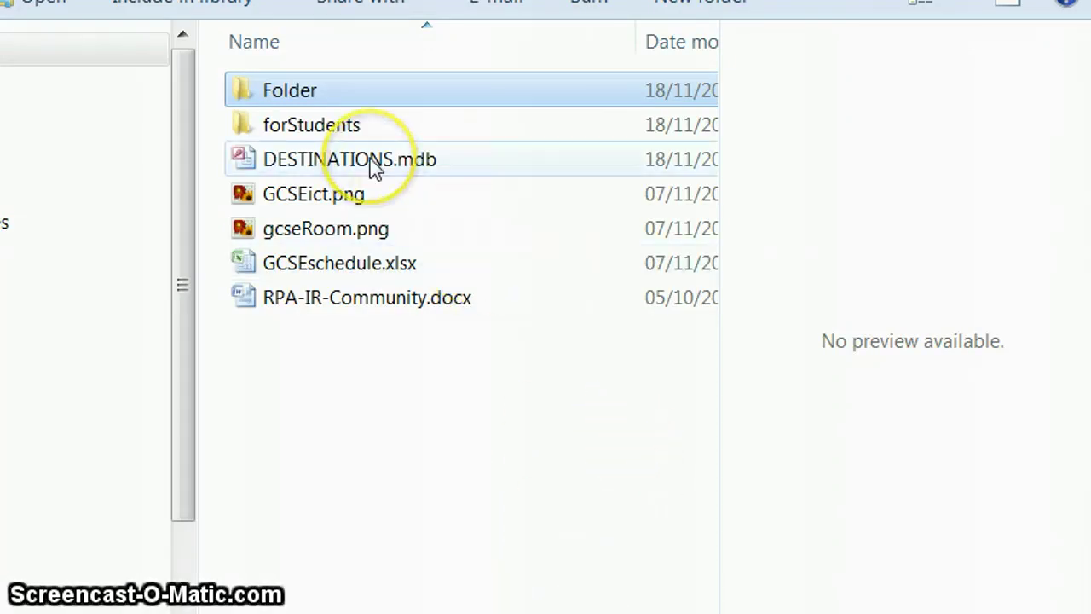
pyautogui.moveTo(375, 168)
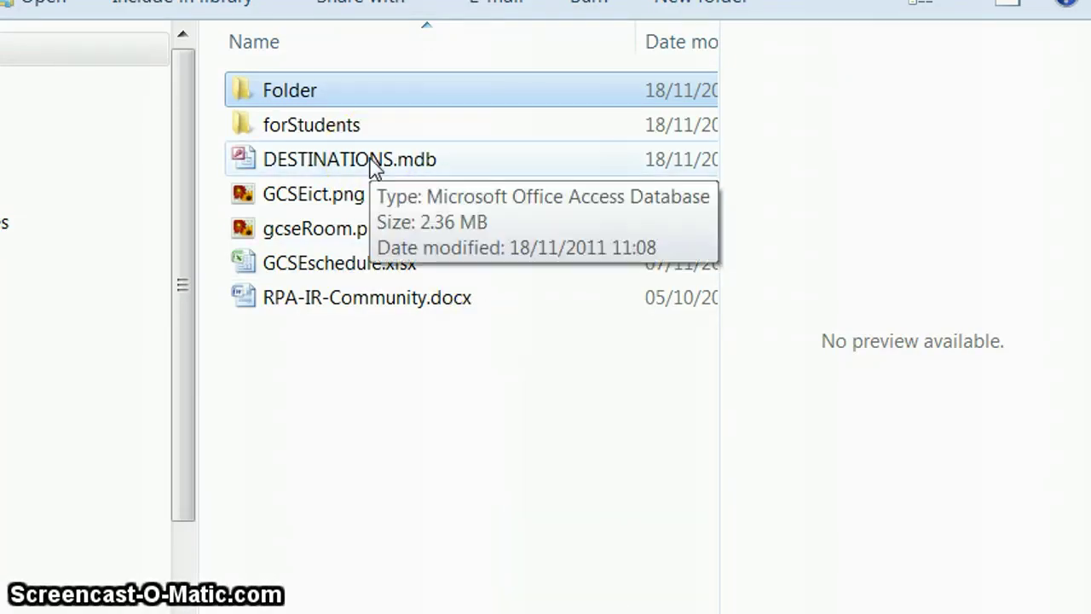
pyautogui.click(317, 165)
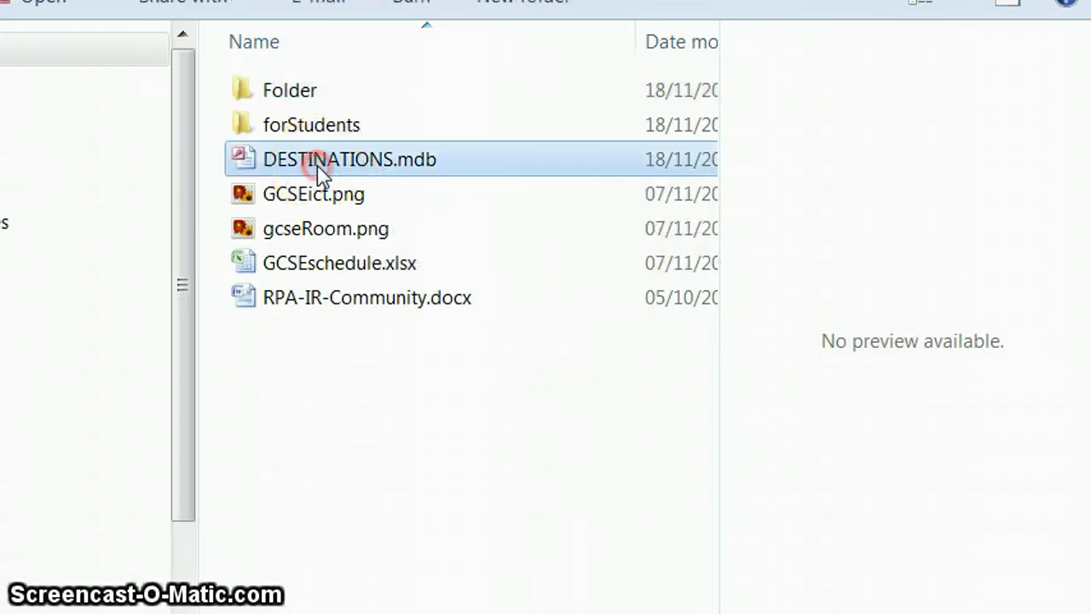
pyautogui.rightClick(317, 166)
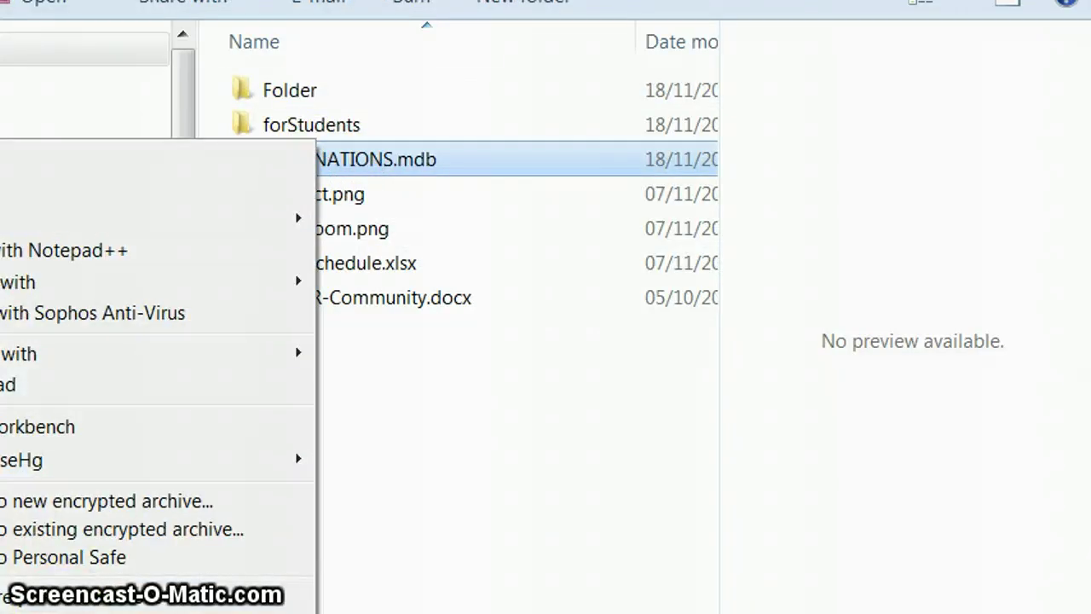
pyautogui.press('Escape')
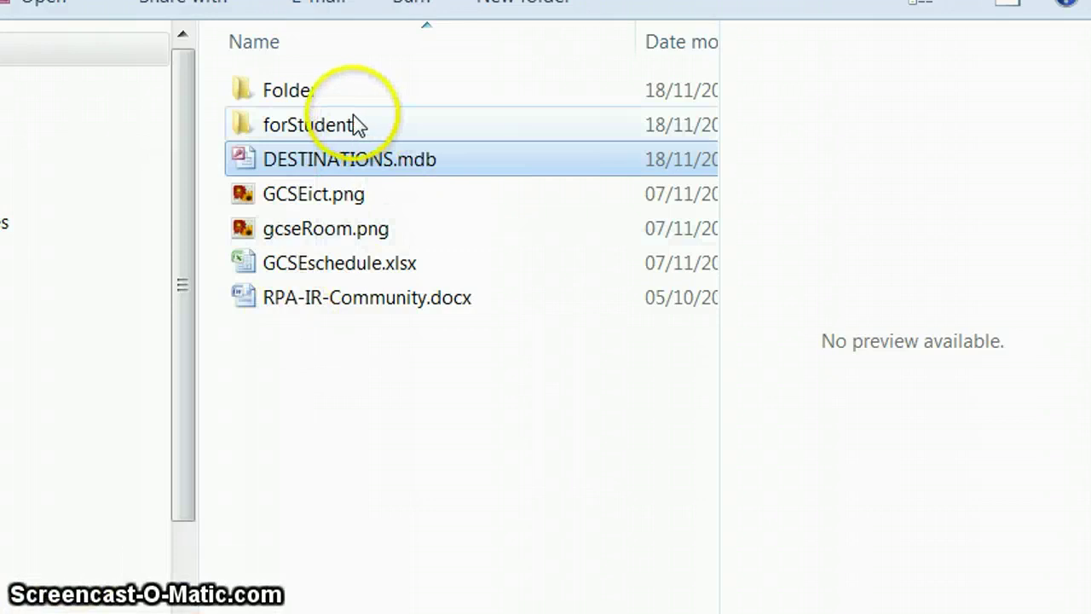
# Step: Paste it into Folder, replacing the older DESTINATIONS.mdb, then return to the parent rpa folder
pyautogui.click(311, 95)
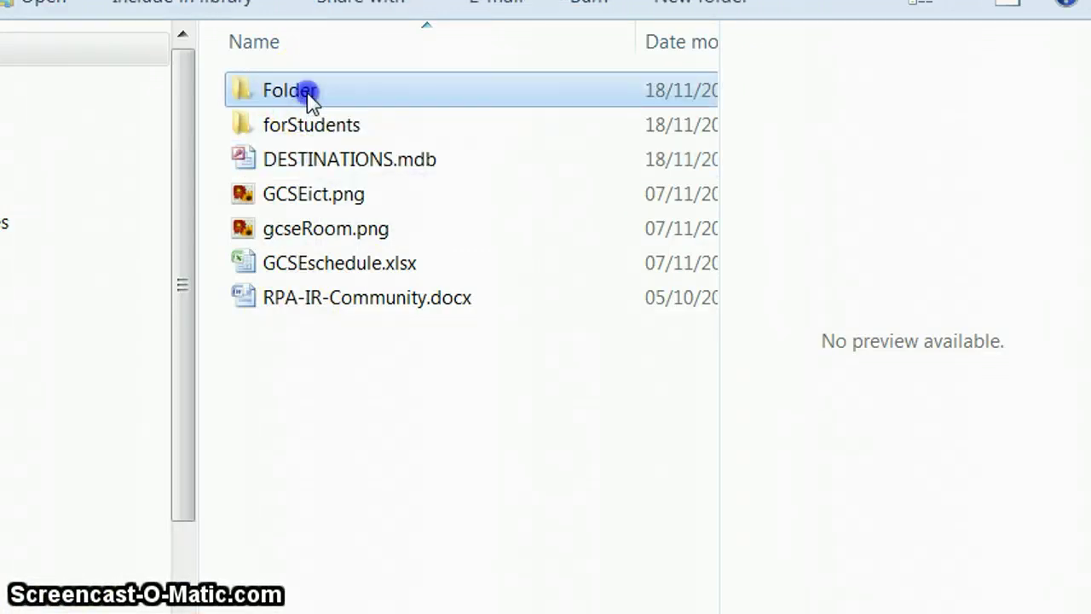
pyautogui.doubleClick(311, 96)
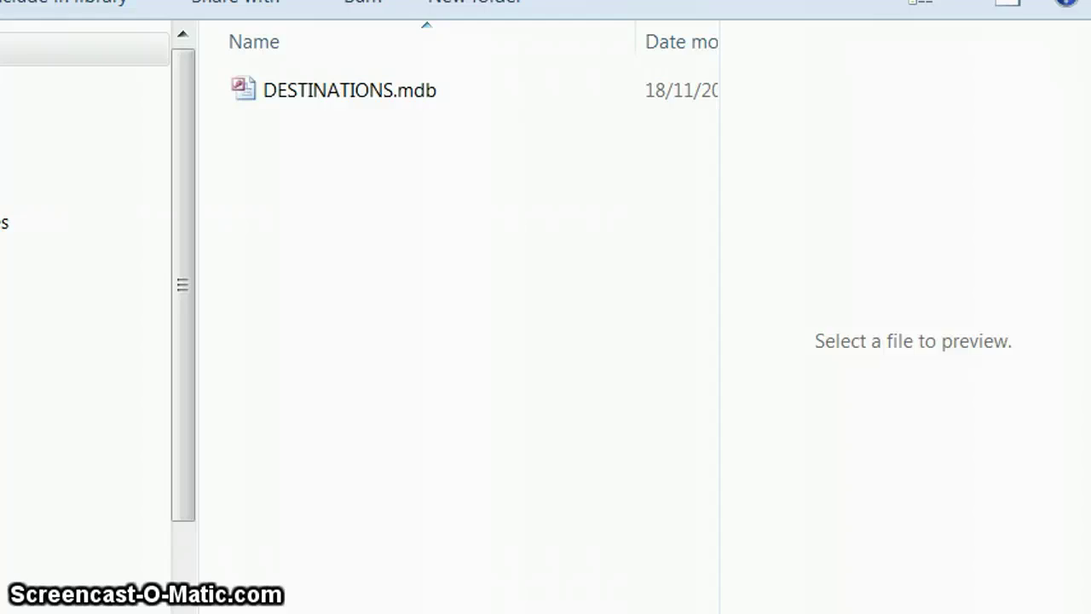
pyautogui.rightClick(282, 179)
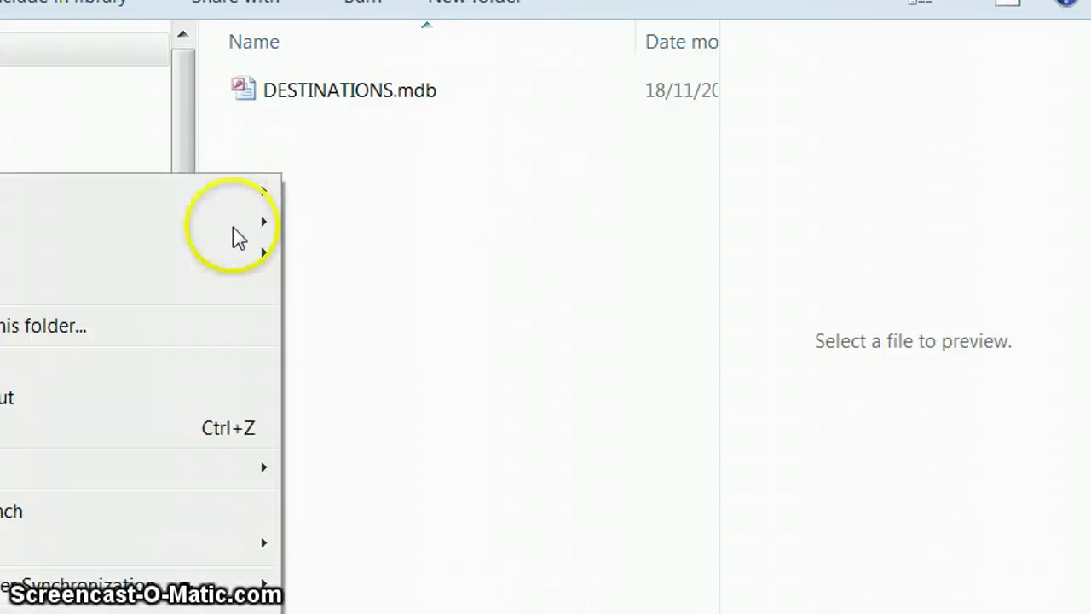
pyautogui.click(171, 375)
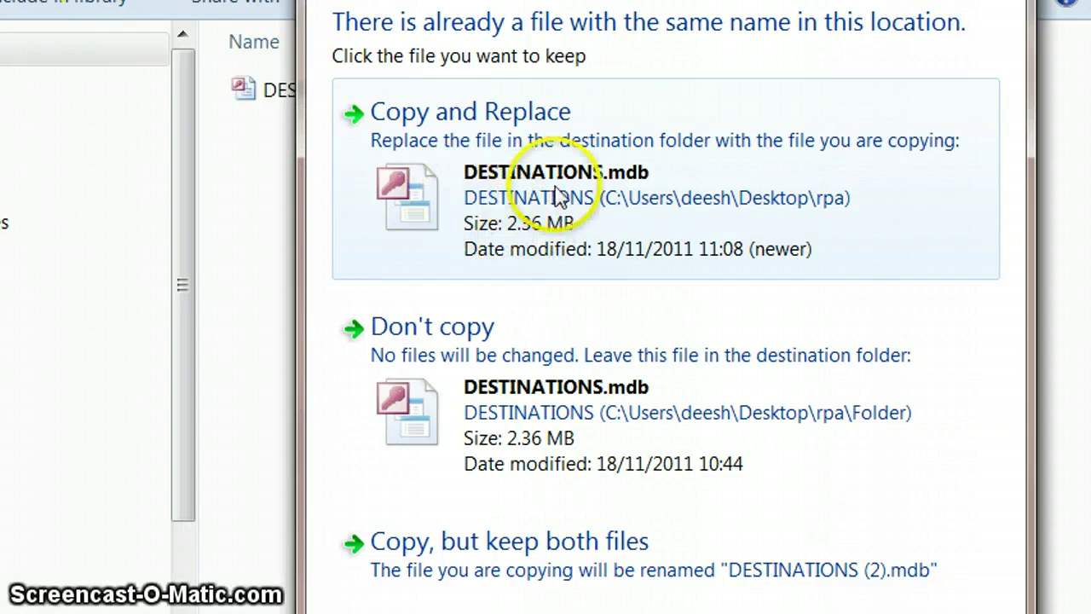
pyautogui.click(555, 195)
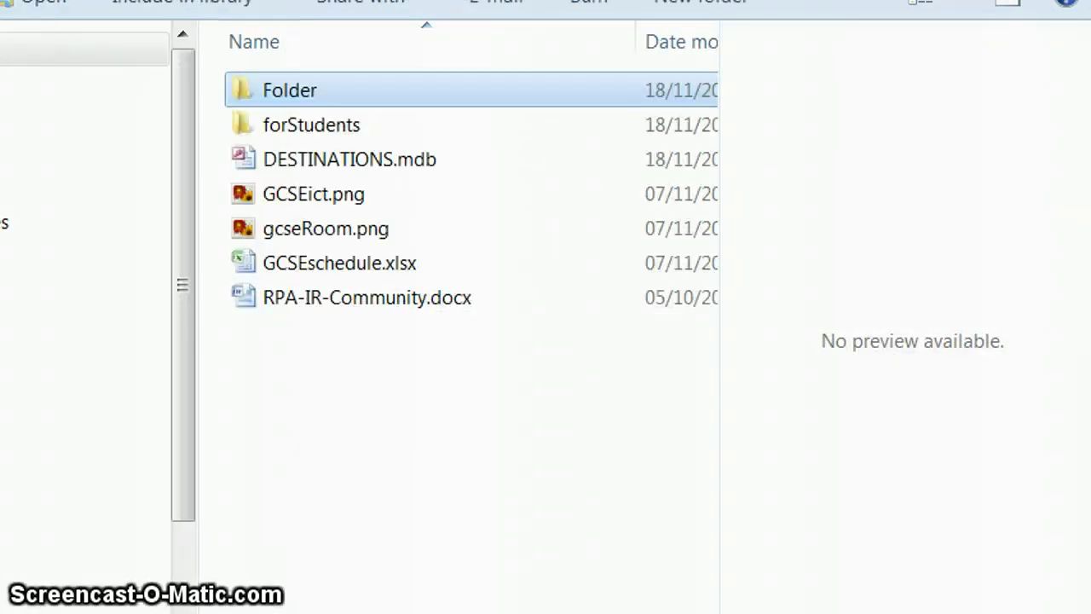
pyautogui.doubleClick(288, 95)
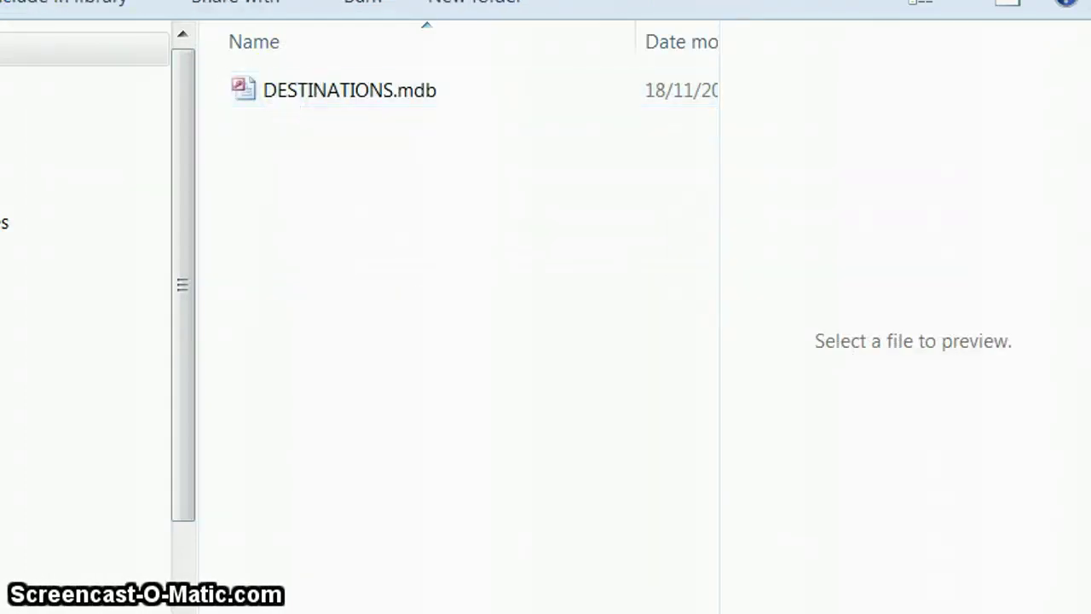
pyautogui.hotkey('alt', 'Left')
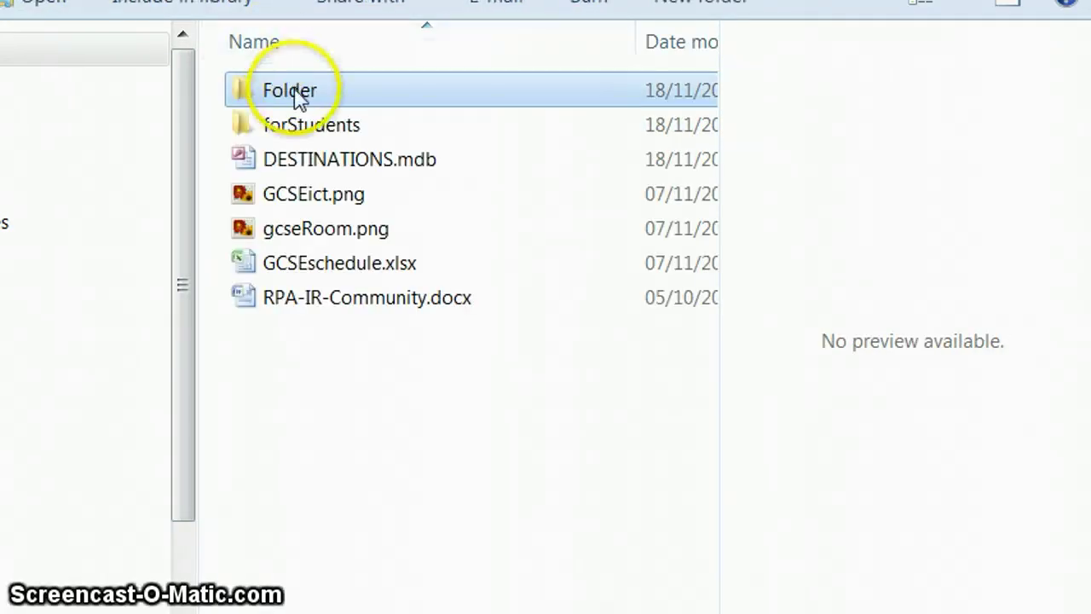
# Step: Rename the subfolder 'Folder' to 'backup'
pyautogui.rightClick(294, 92)
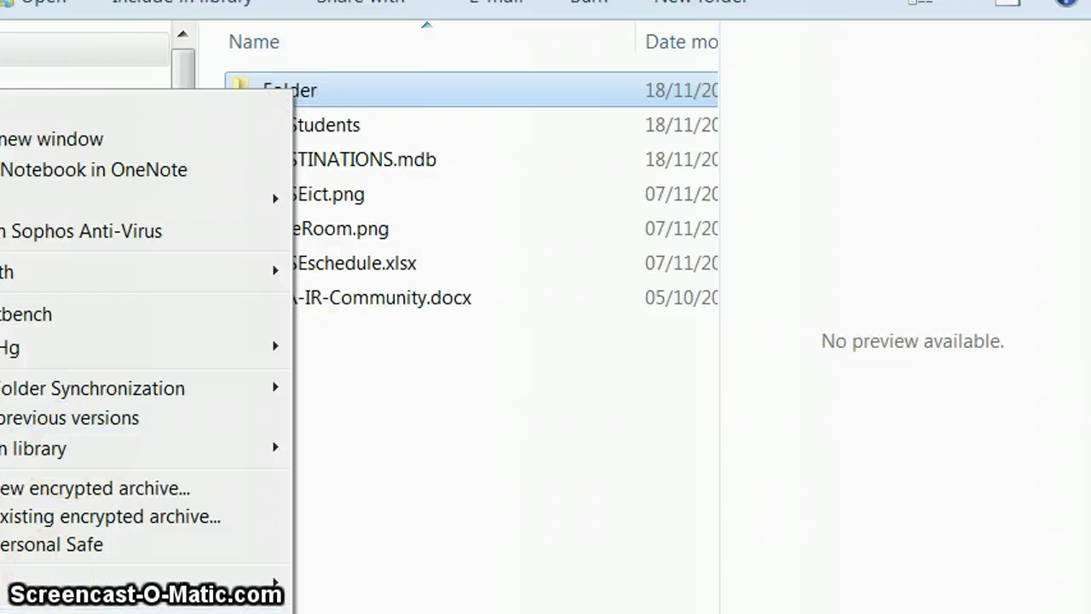
pyautogui.write('m')
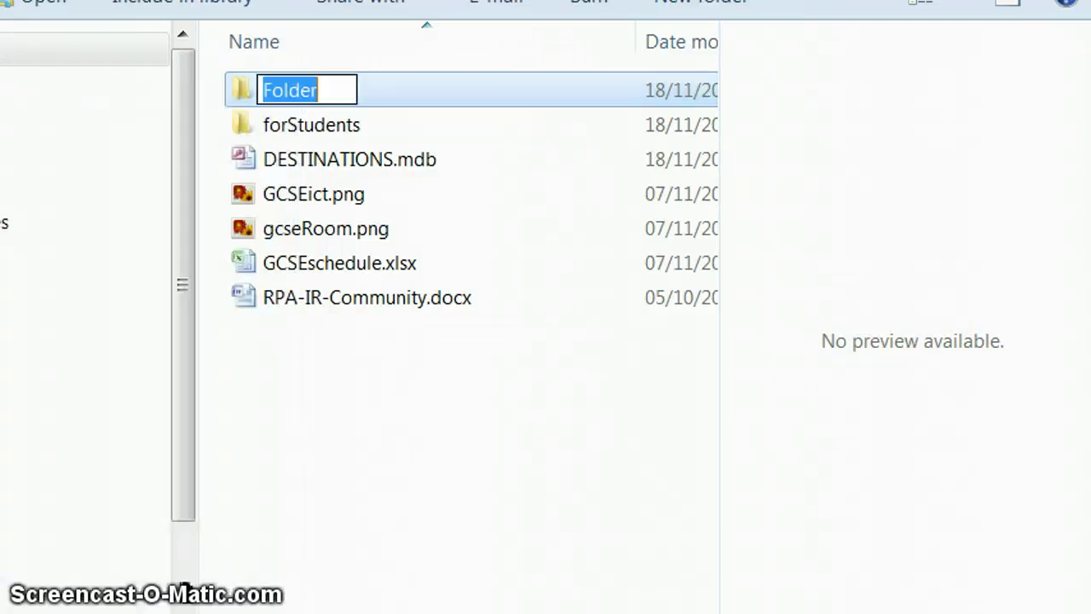
pyautogui.write('backup')
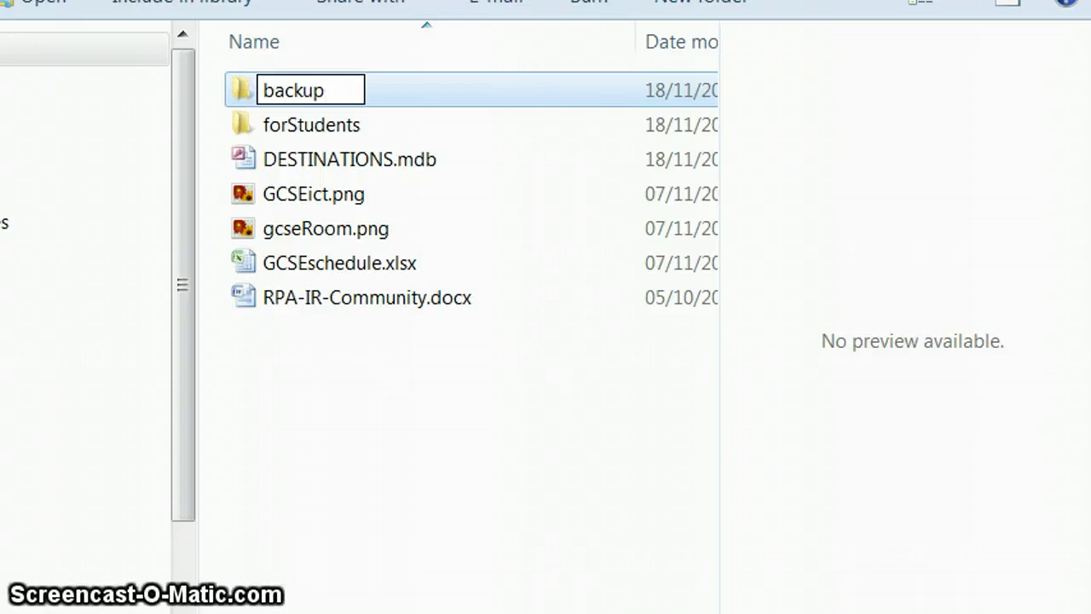
pyautogui.press('Return')
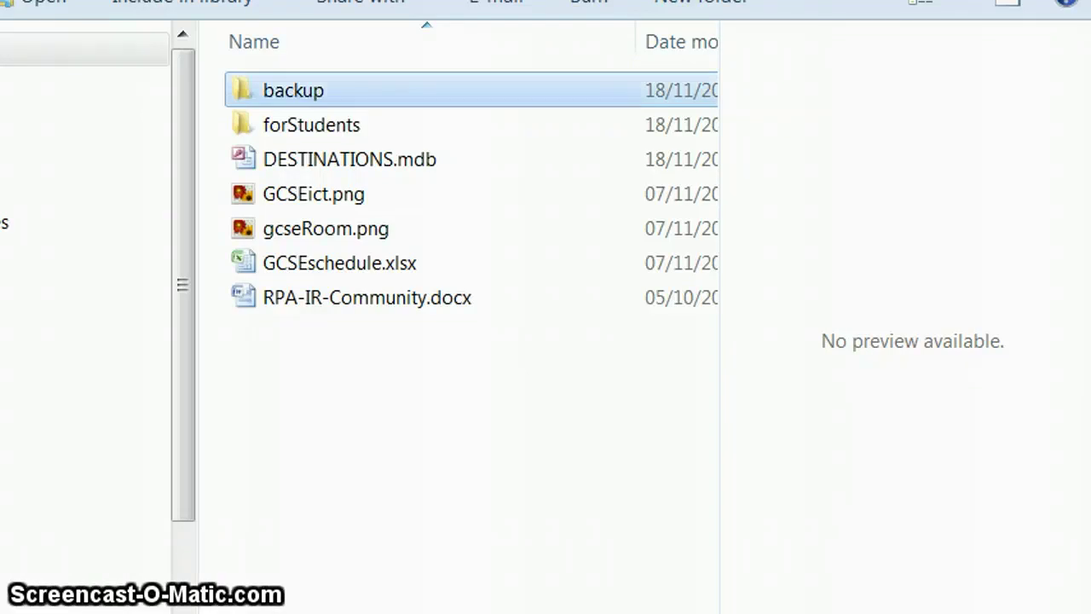
# Step: Open DESTINATIONS.mdb in Access and choose 'Enable this content' in the security options
pyautogui.click(377, 165)
pyautogui.click(378, 165)
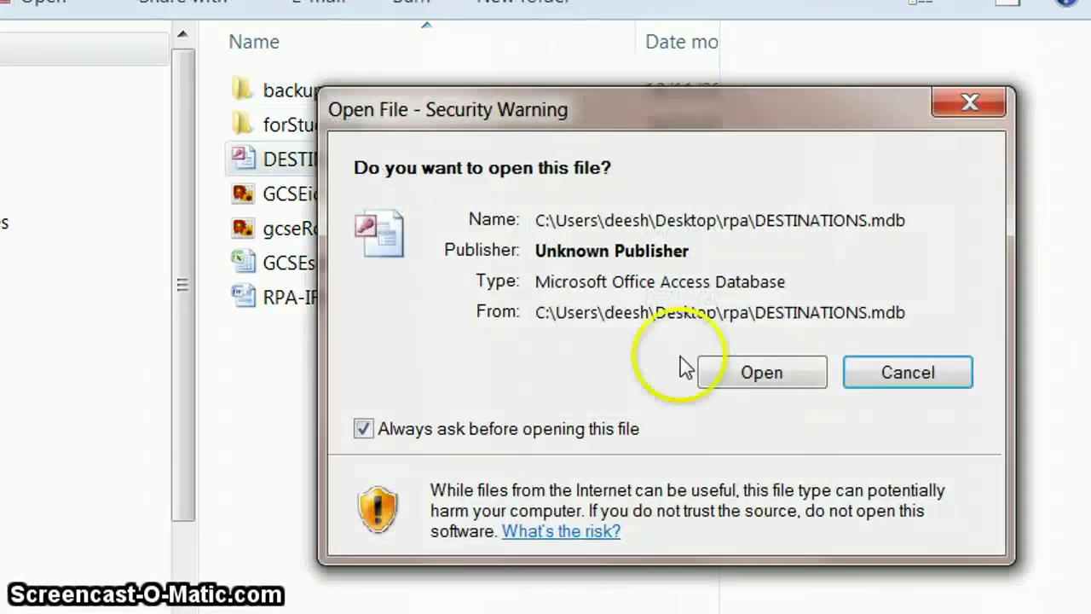
pyautogui.click(761, 370)
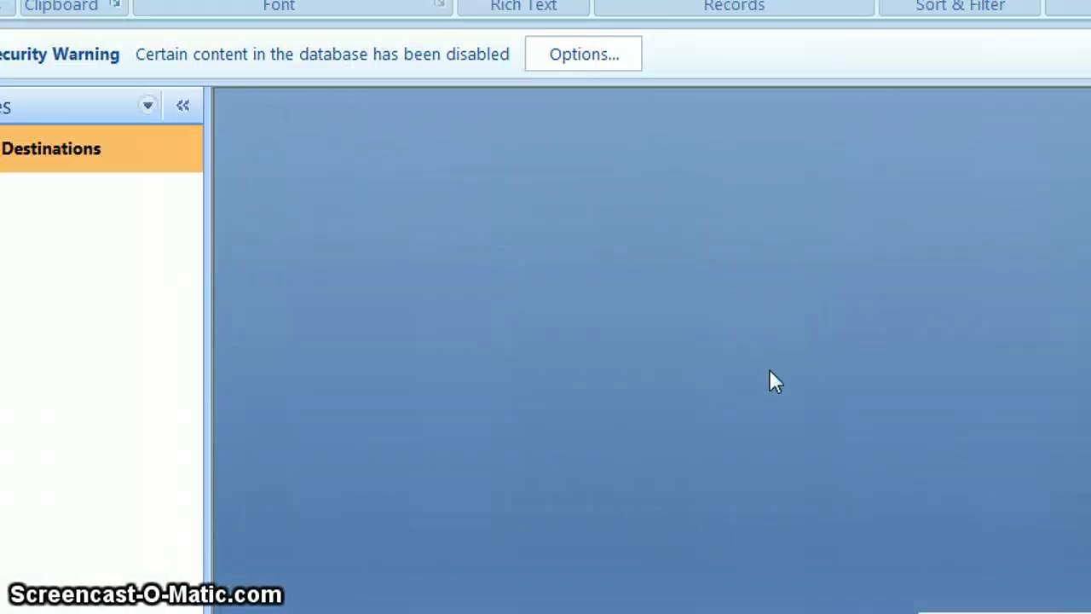
pyautogui.click(555, 102)
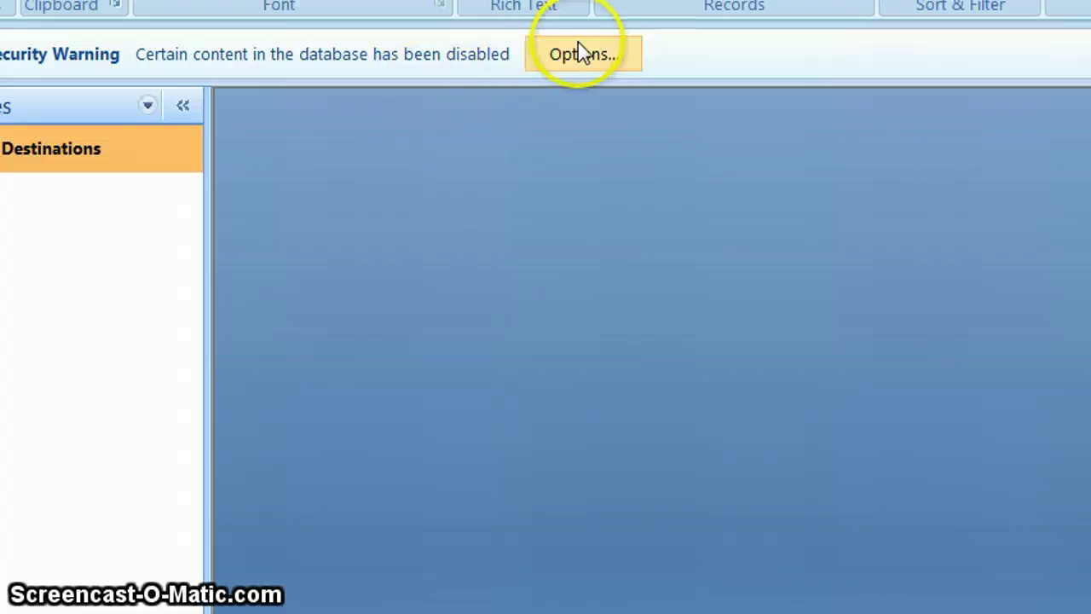
pyautogui.click(577, 64)
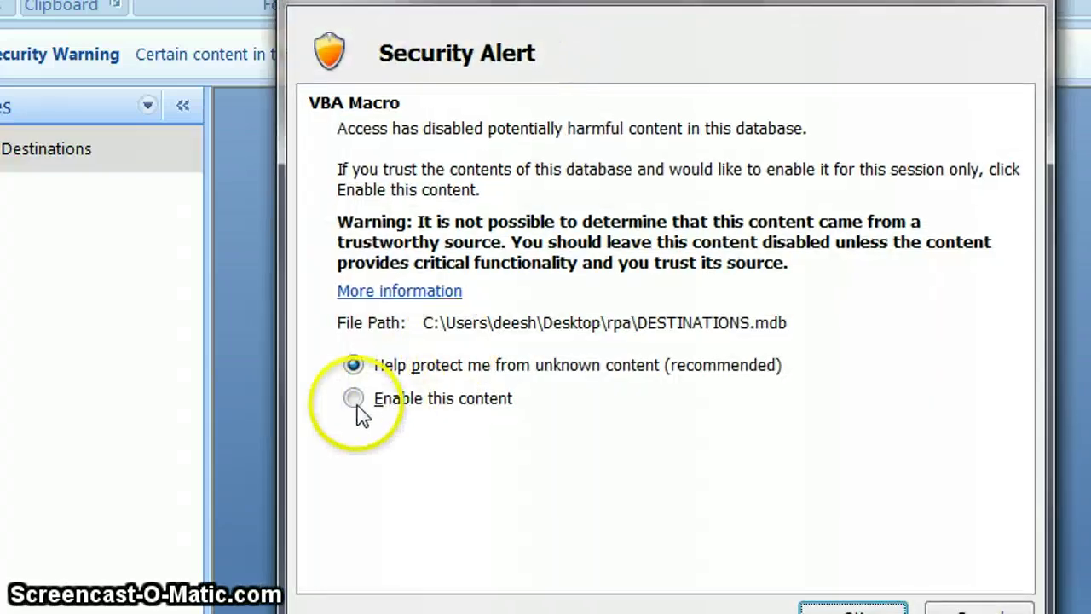
pyautogui.click(356, 401)
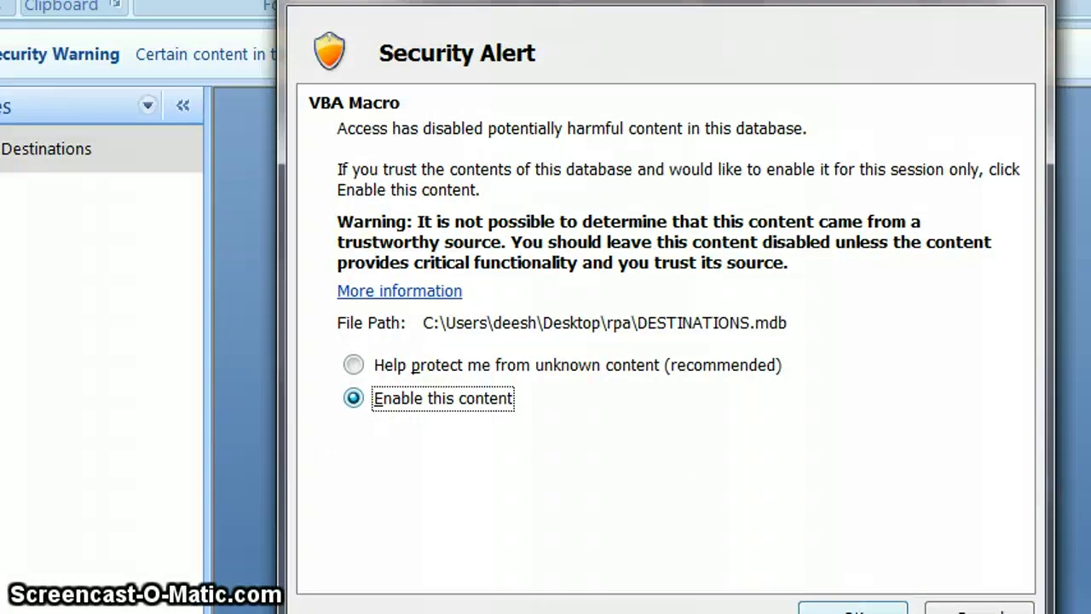
pyautogui.click(852, 609)
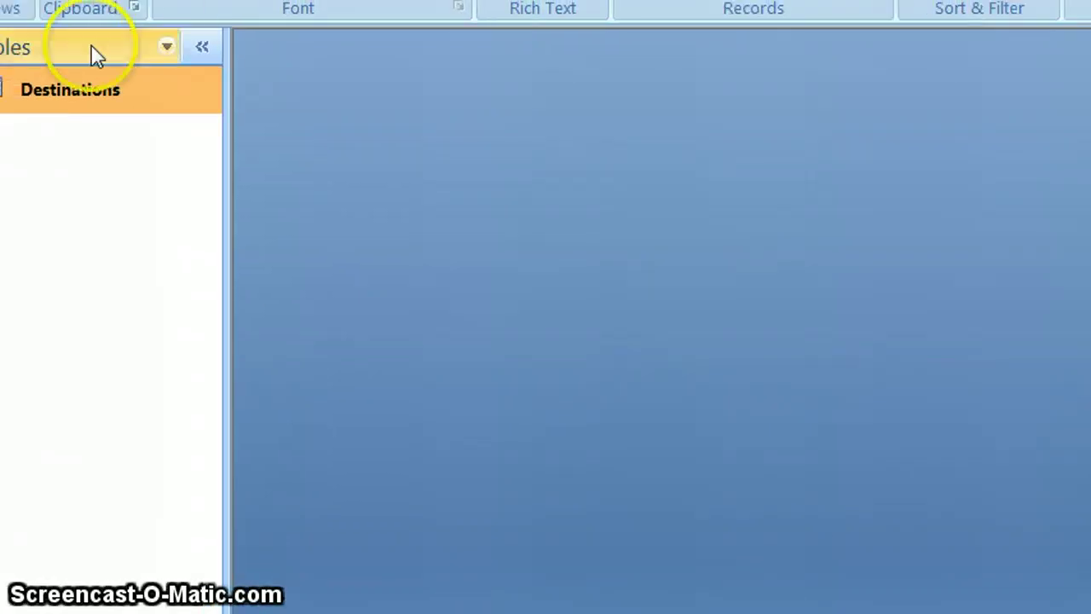
# Step: Open the Destinations table, inspect its fields in Design View, then return to Datasheet View
pyautogui.doubleClick(61, 85)
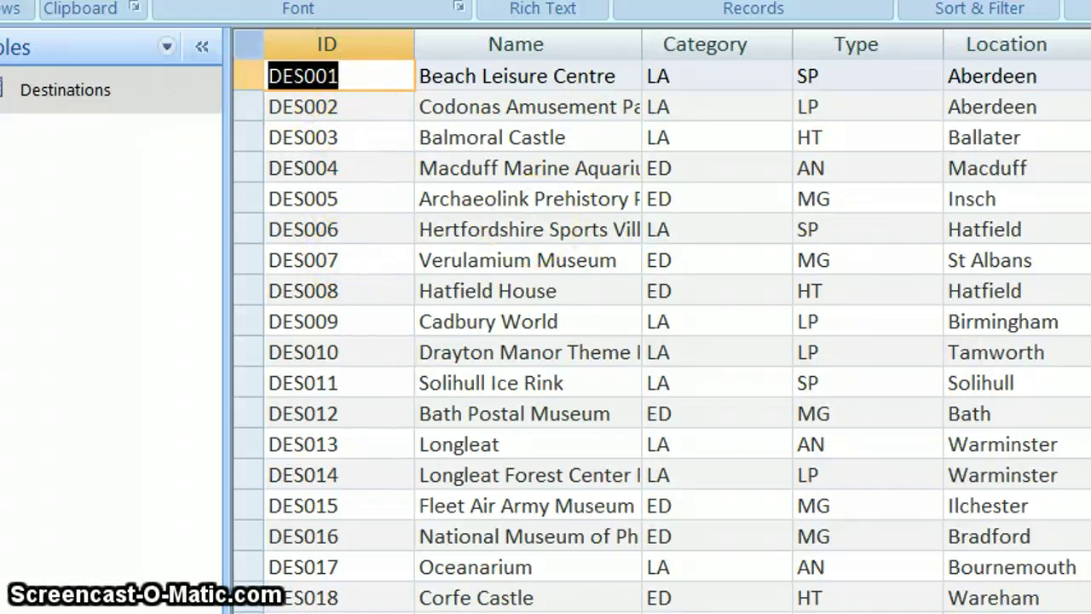
pyautogui.hotkey('ctrl', '.')
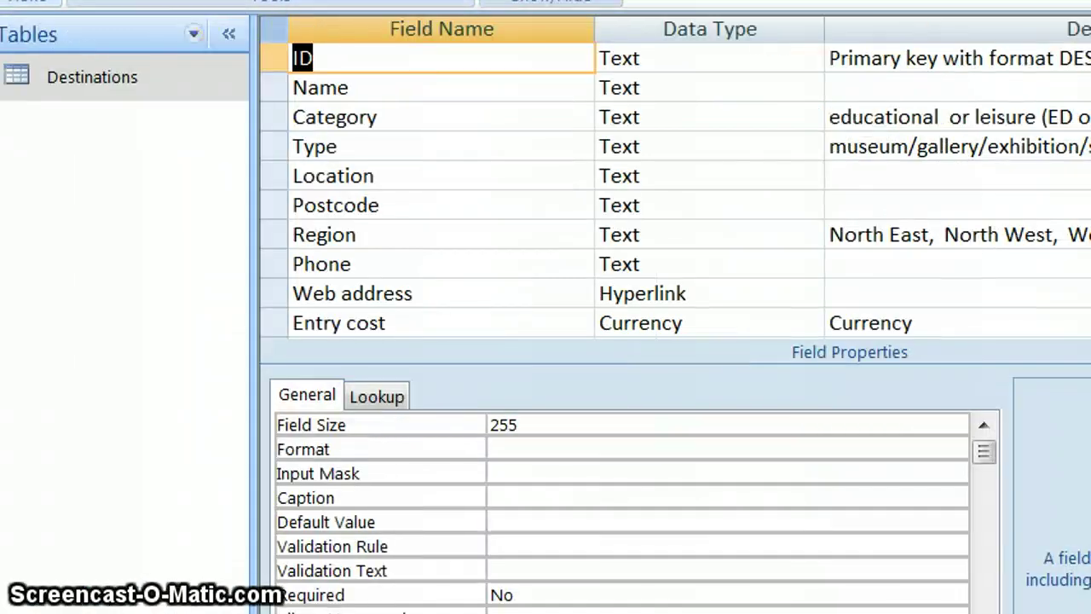
pyautogui.hotkey('ctrl', '.')
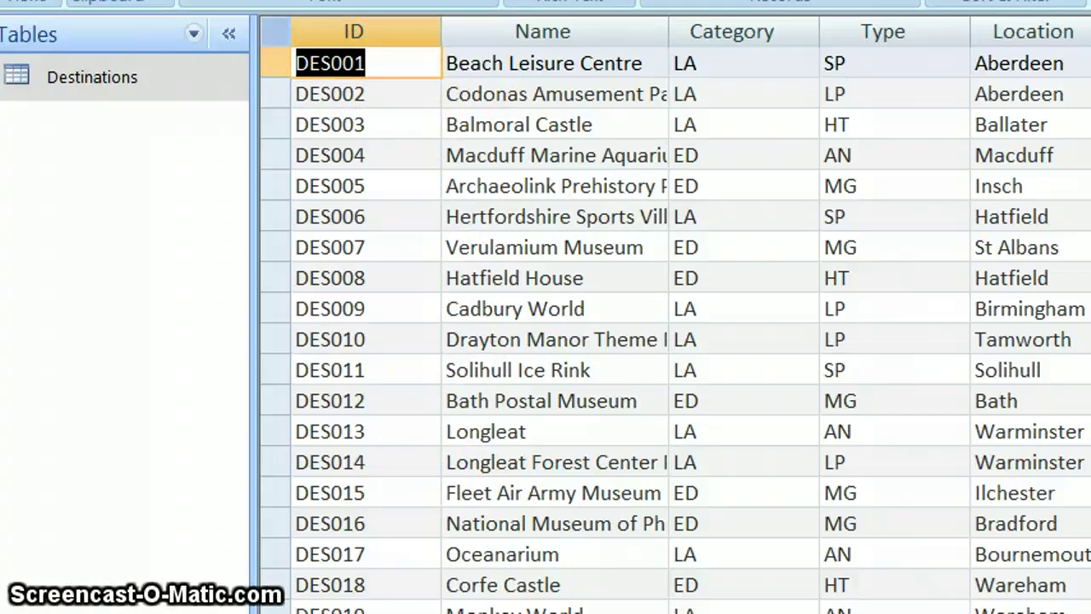
# Step: Scroll down through the Destinations records in the datasheet
pyautogui.scroll(-7, 676, 330)
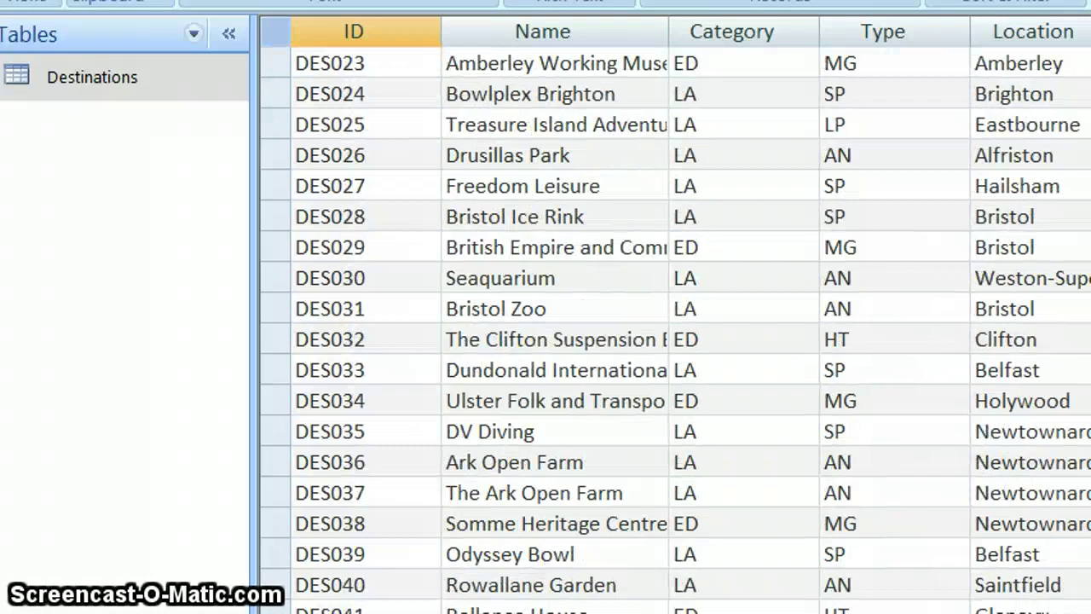
pyautogui.scroll(-3, 462, 200)
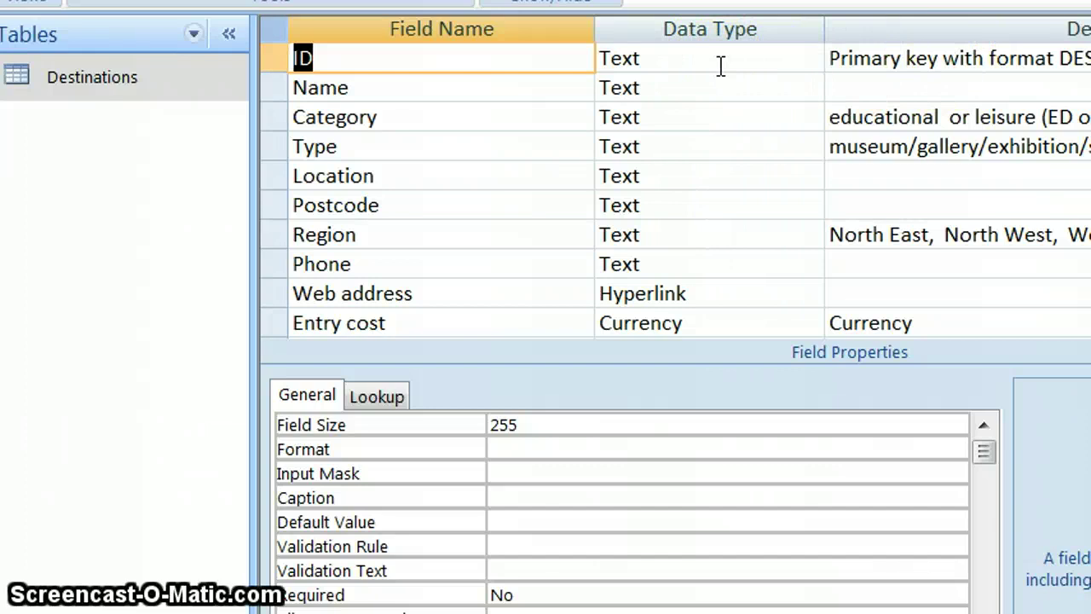
# Step: Launch the input mask builder for the ID field, saving the table and accepting possible data loss
pyautogui.click(523, 426)
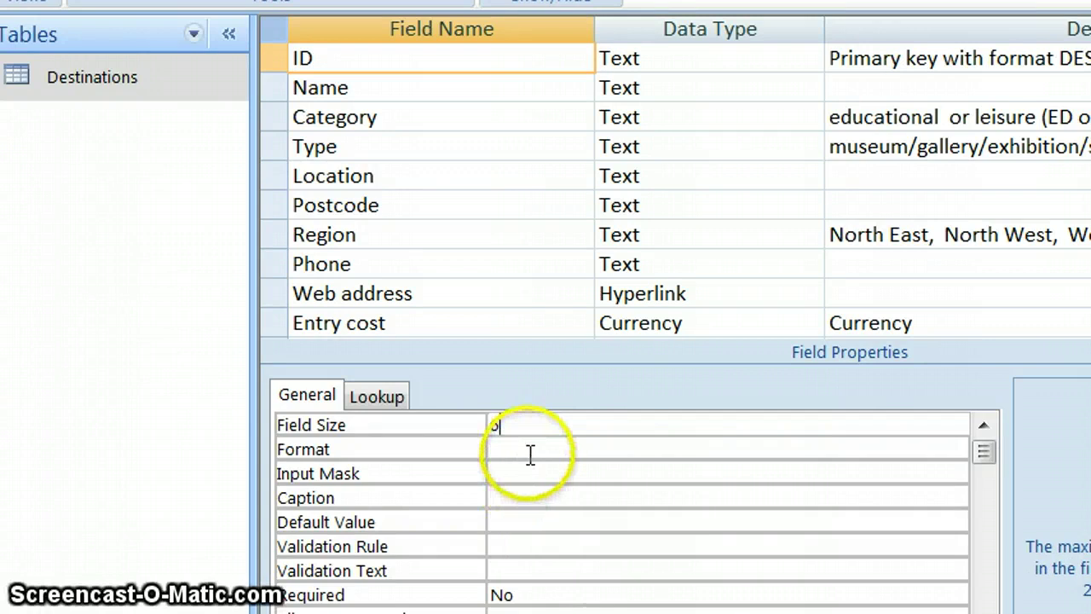
pyautogui.click(529, 454)
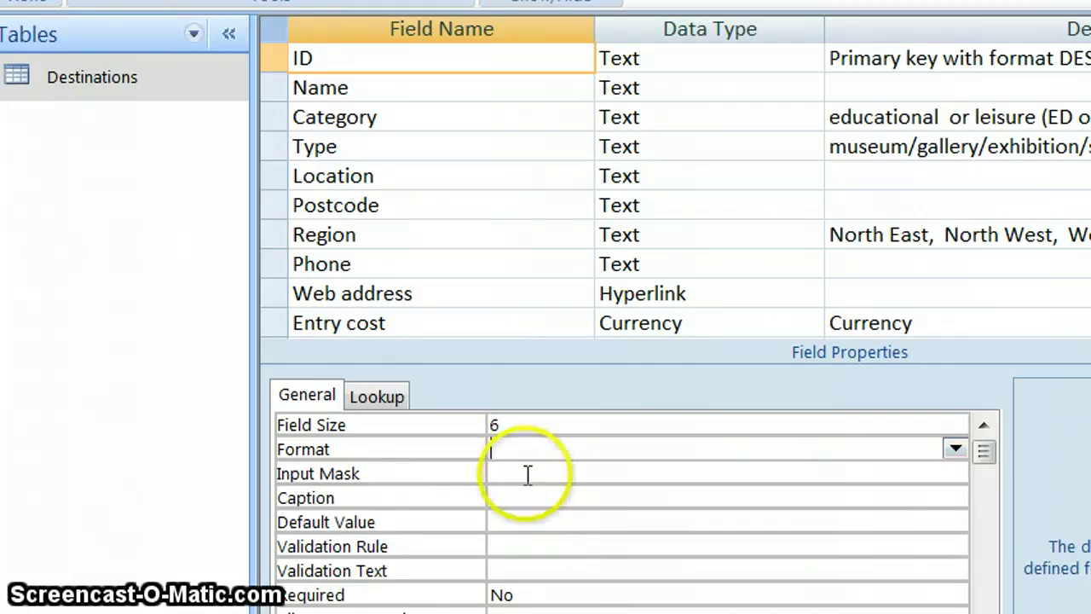
pyautogui.click(529, 474)
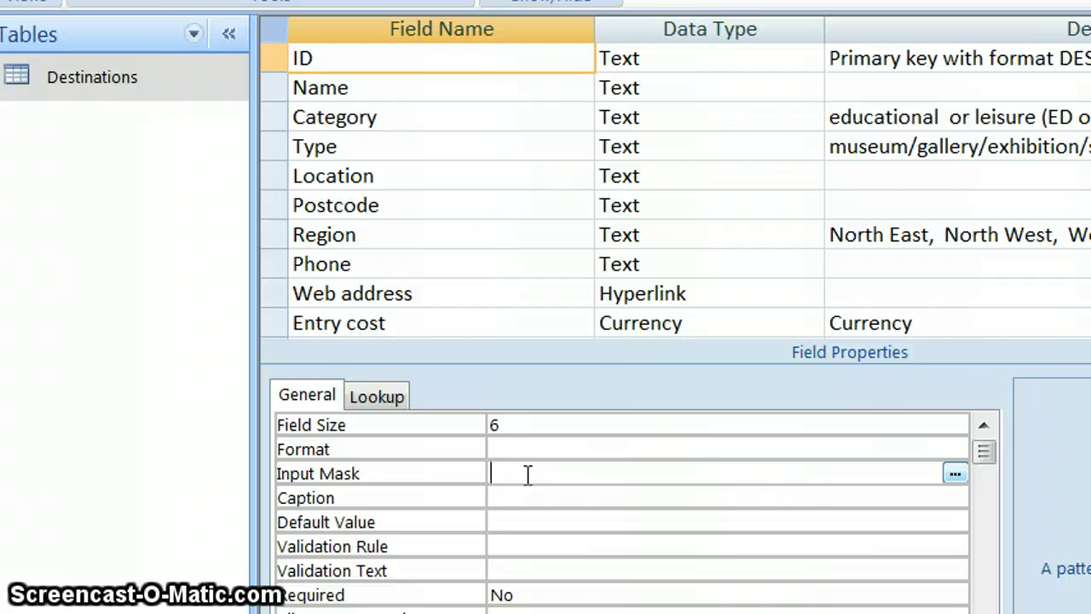
pyautogui.click(954, 470)
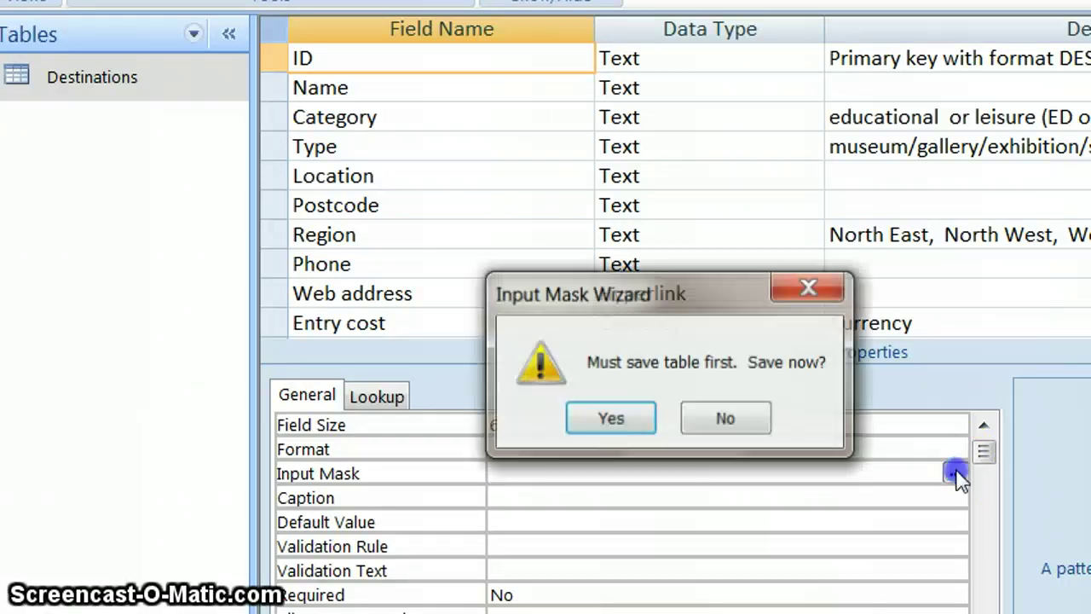
pyautogui.click(611, 418)
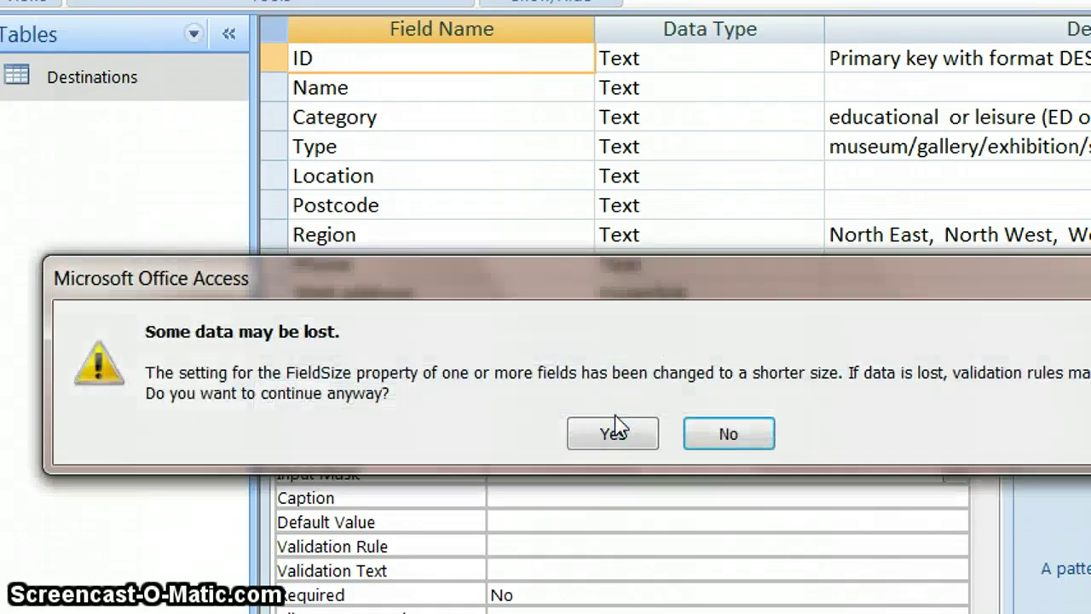
pyautogui.click(614, 428)
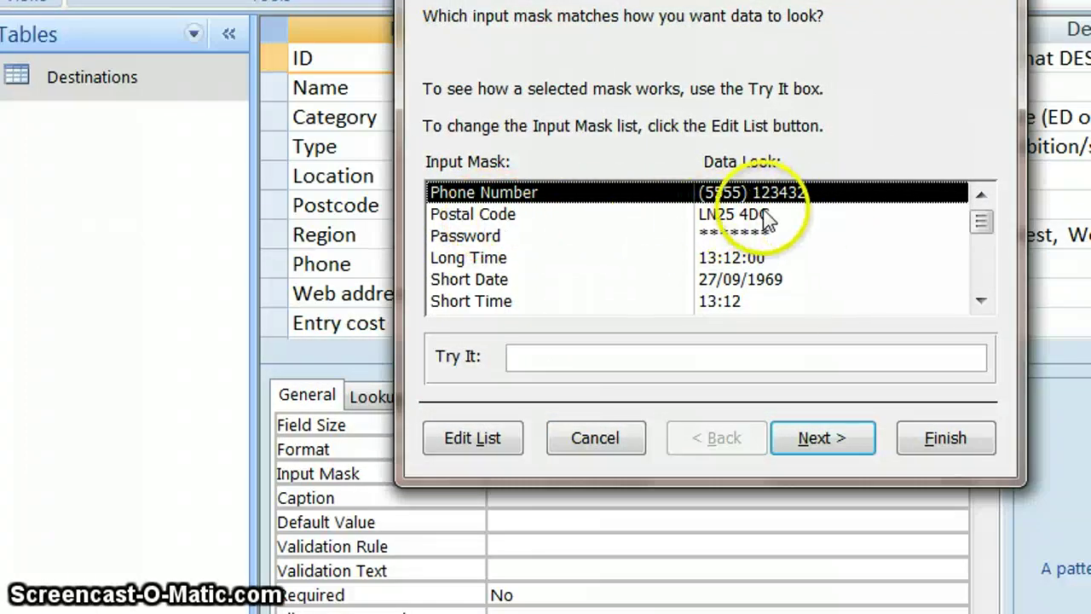
# Step: Pick Postal Code (>LL00 0LL) as the starting mask template
pyautogui.click(514, 216)
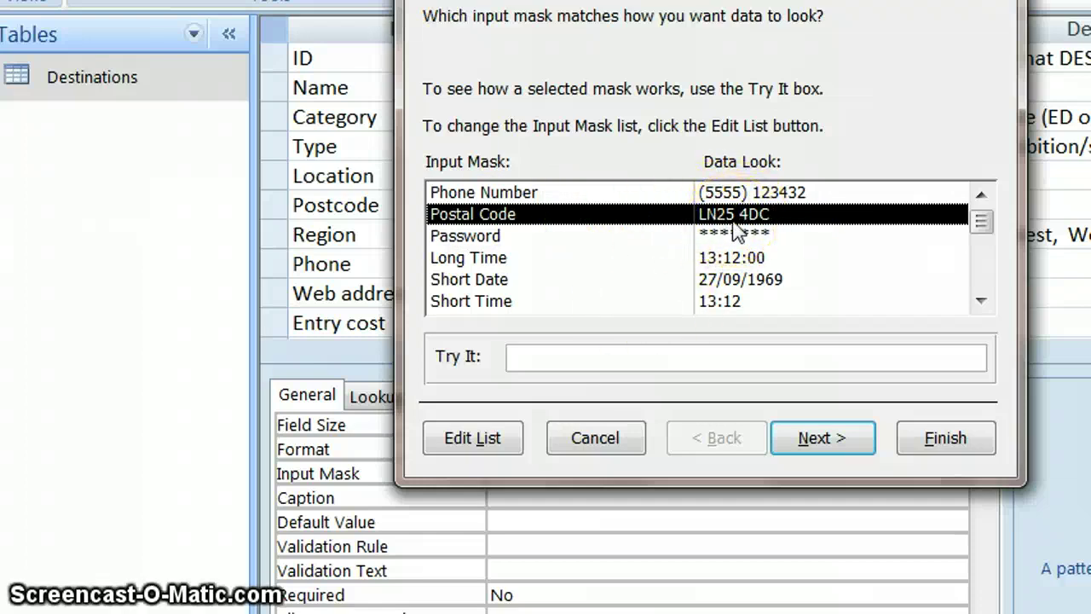
pyautogui.click(834, 436)
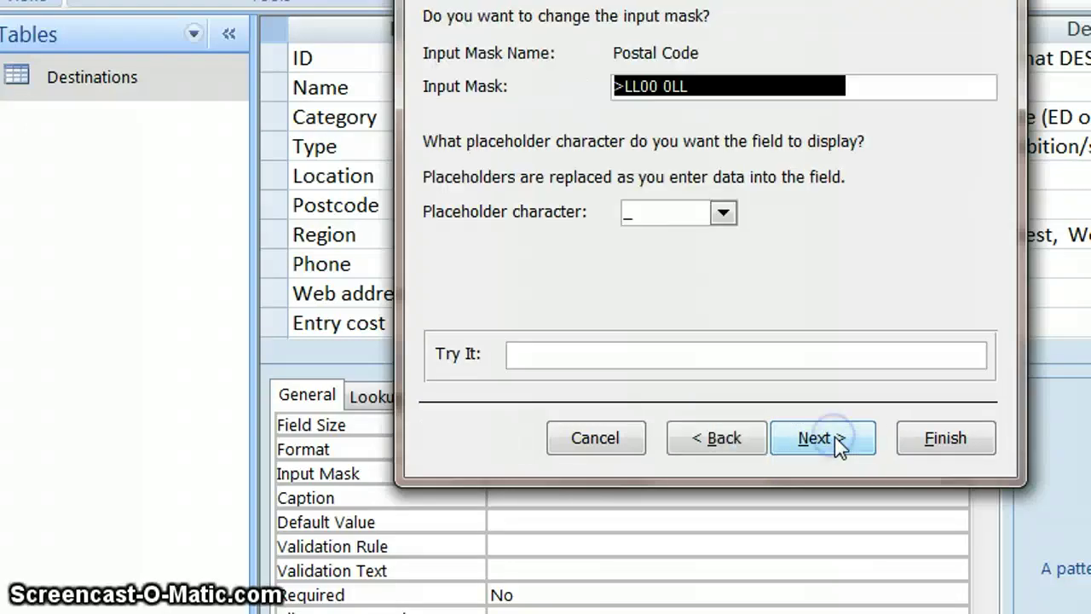
# Step: Change the mask to >"DES"000 and test it with the sample ID DES556
pyautogui.click(688, 87)
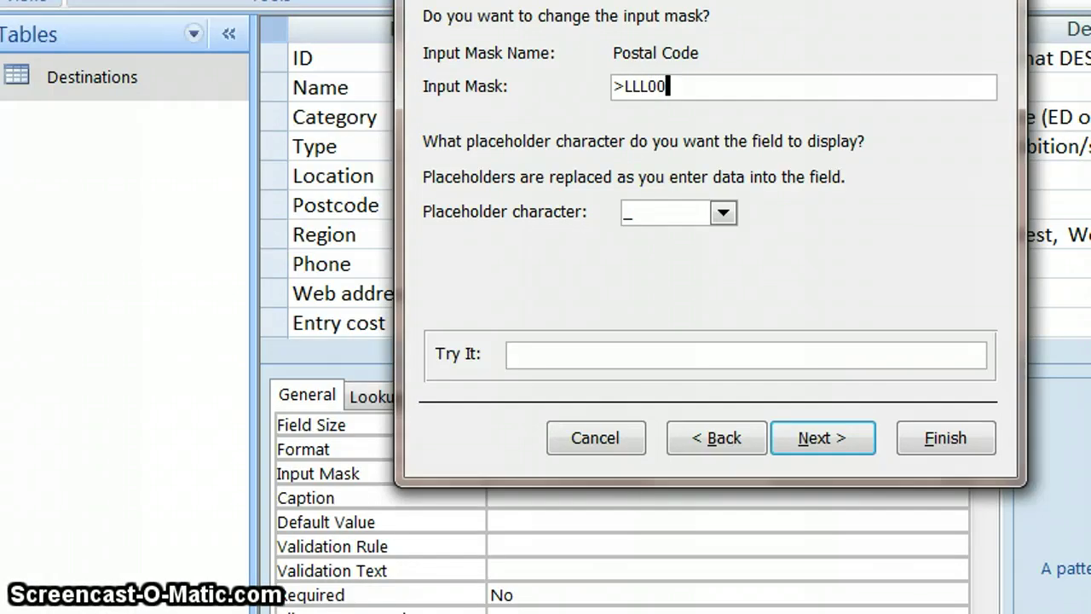
pyautogui.click(650, 85)
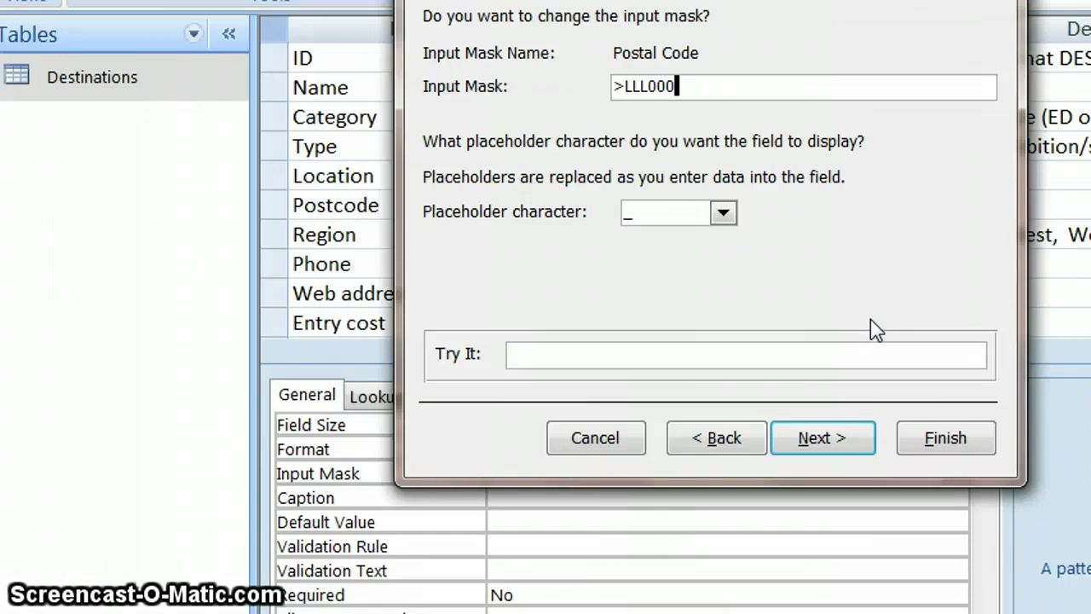
pyautogui.click(622, 86)
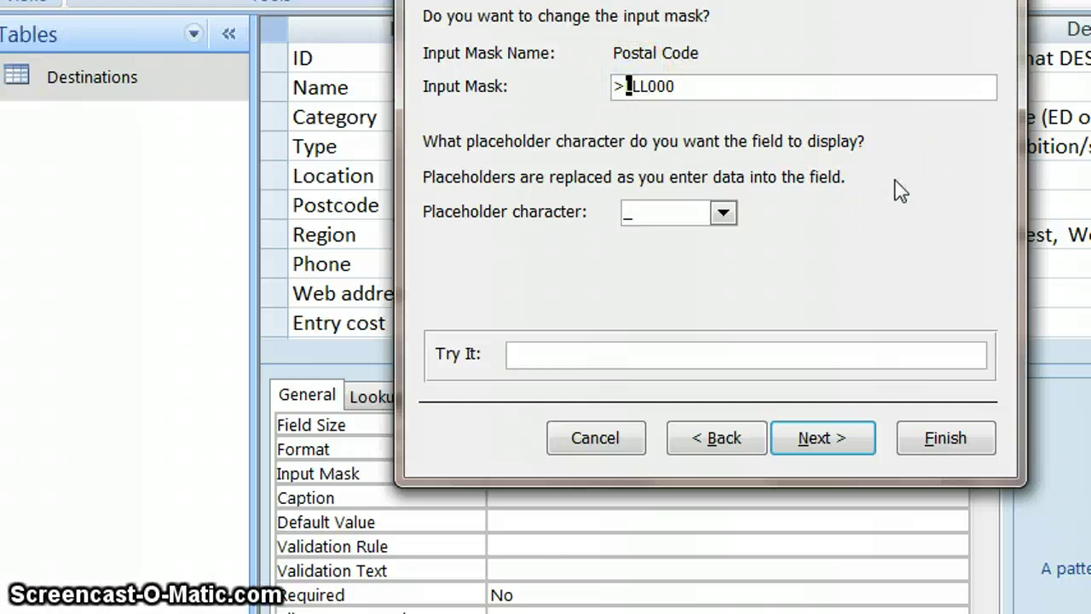
pyautogui.write('"DES')
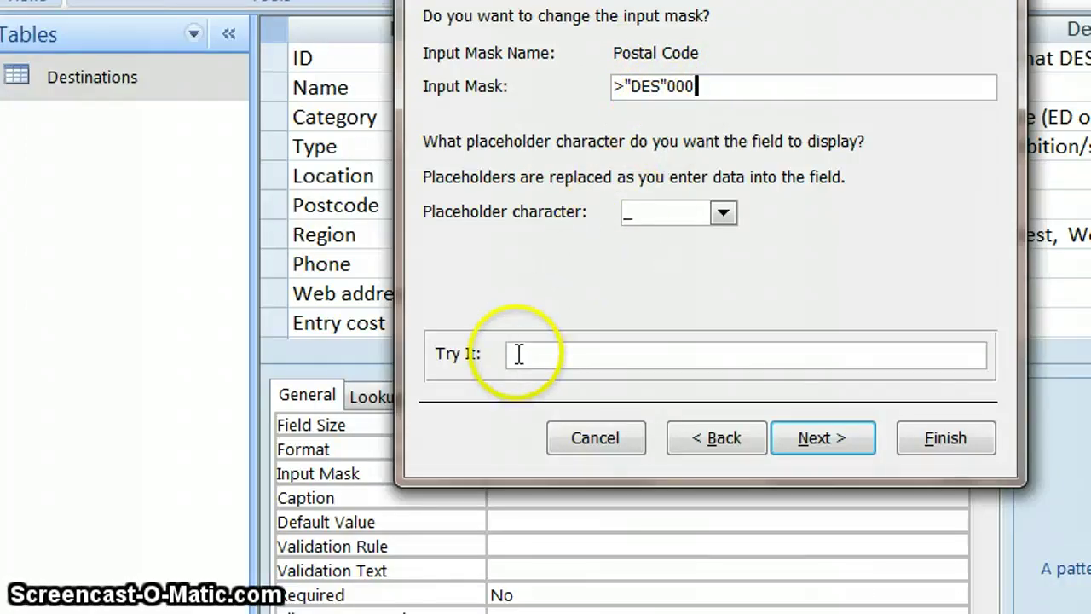
pyautogui.click(549, 352)
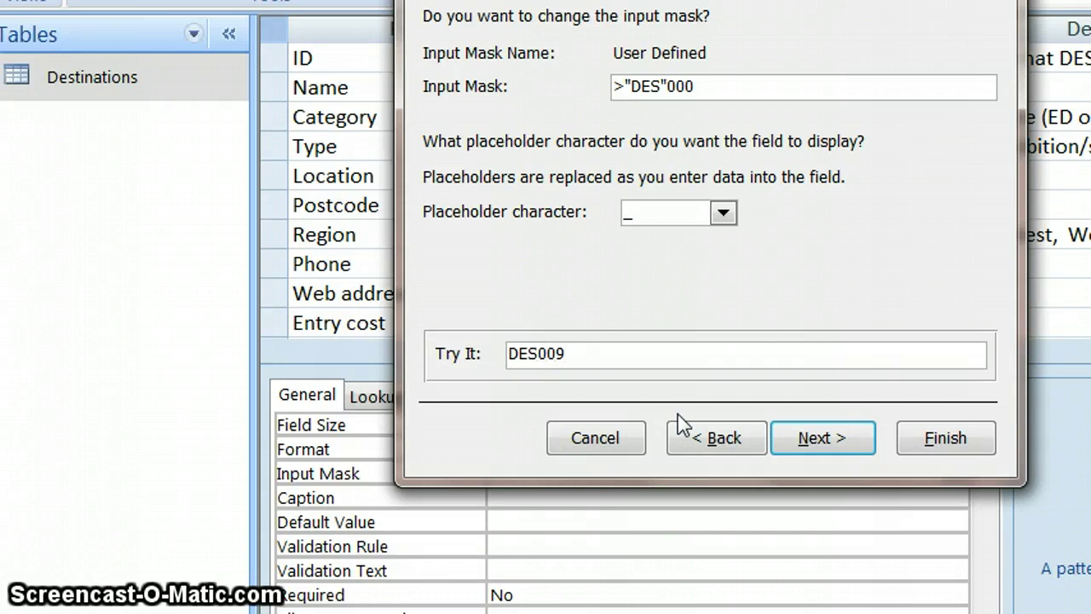
pyautogui.press('BackSpace')
pyautogui.press('BackSpace')
# Step: Finish the >"DES"000;0;_ mask storing symbols, then save and view the records
pyautogui.click(822, 443)
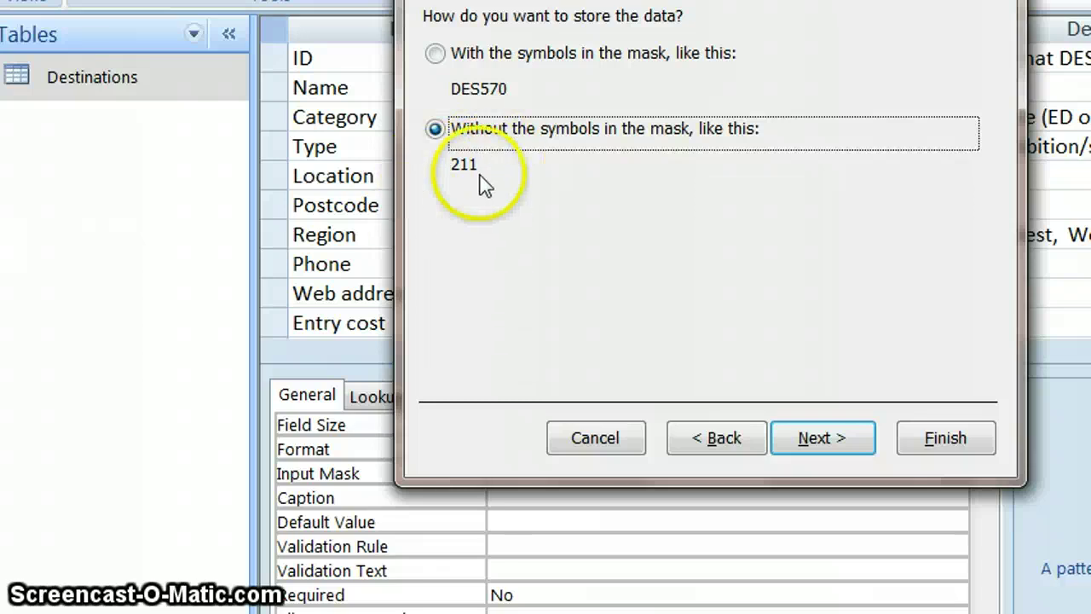
pyautogui.click(437, 60)
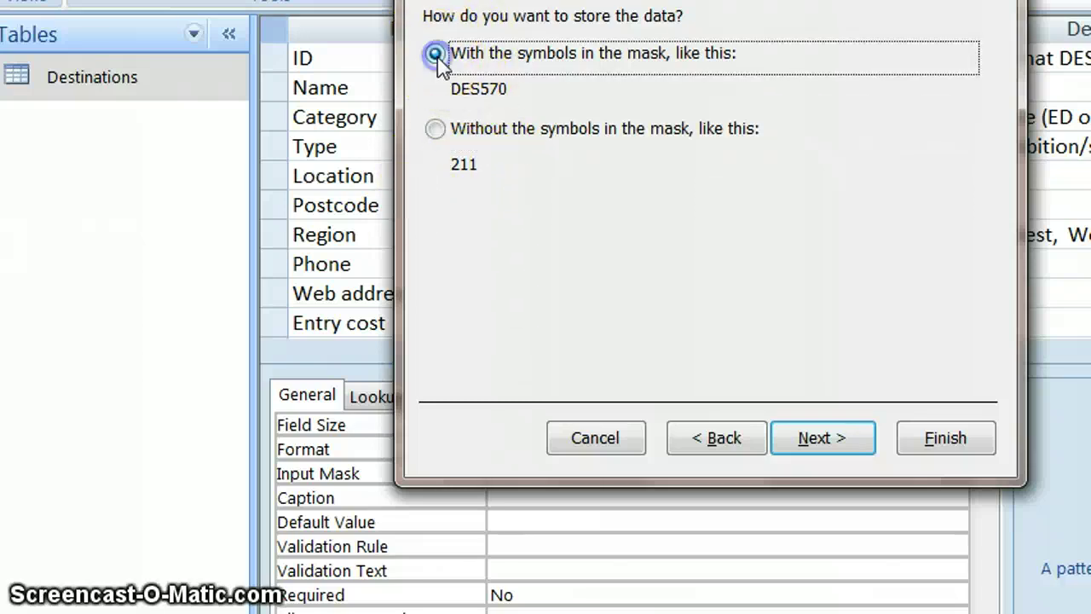
pyautogui.click(832, 430)
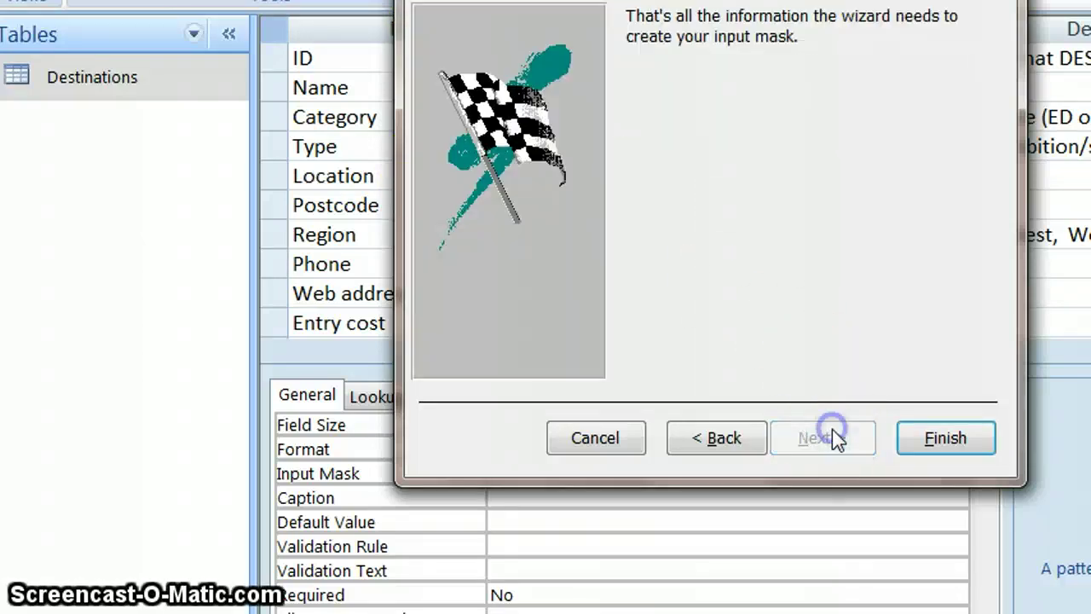
pyautogui.click(961, 444)
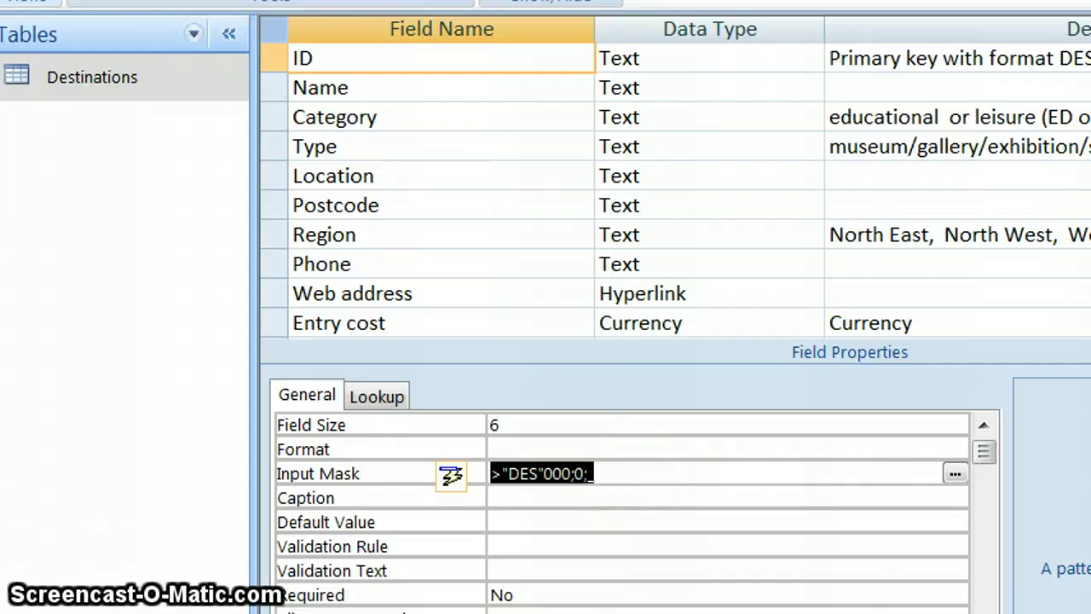
pyautogui.hotkey('ctrl', 'F2')
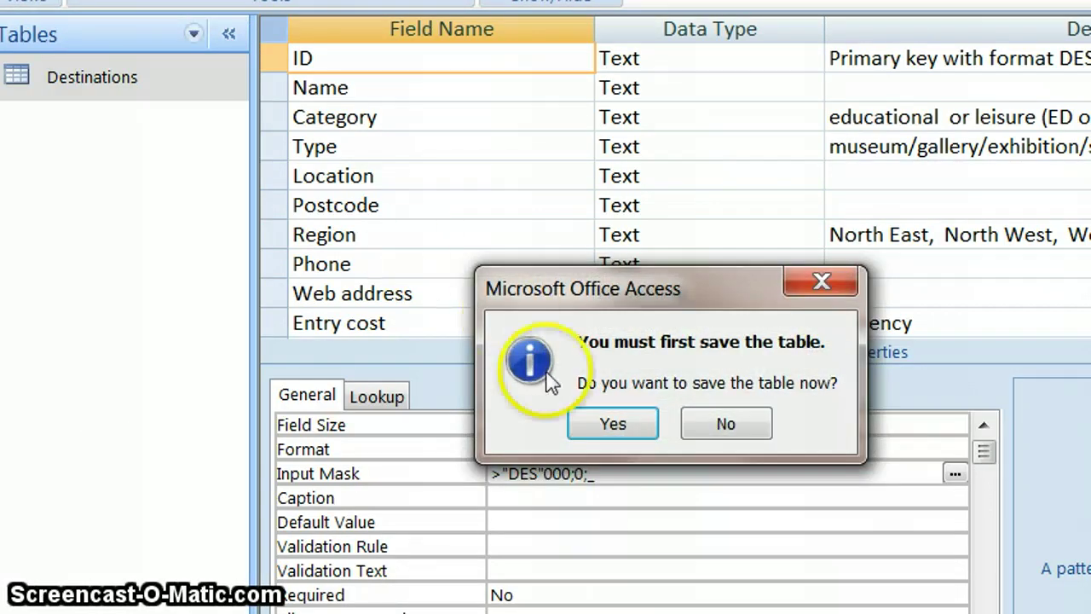
pyautogui.click(613, 425)
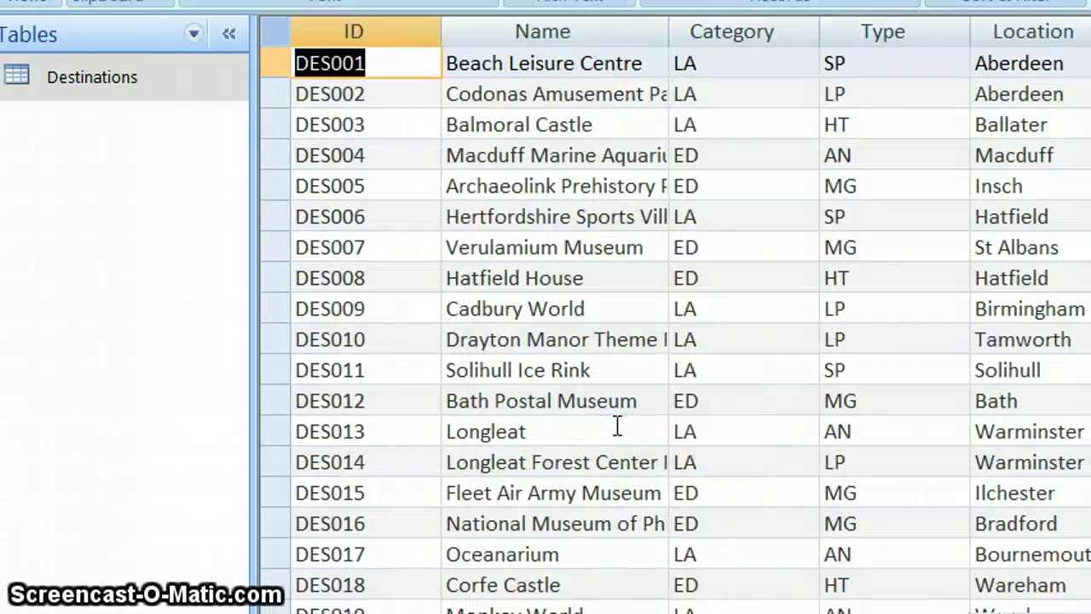
# Step: Add a new record below DES492 with a first test ID, DES494
pyautogui.press('Down')
pyautogui.press('Down')
pyautogui.press('Down')
pyautogui.press('Down')
pyautogui.press('Down')
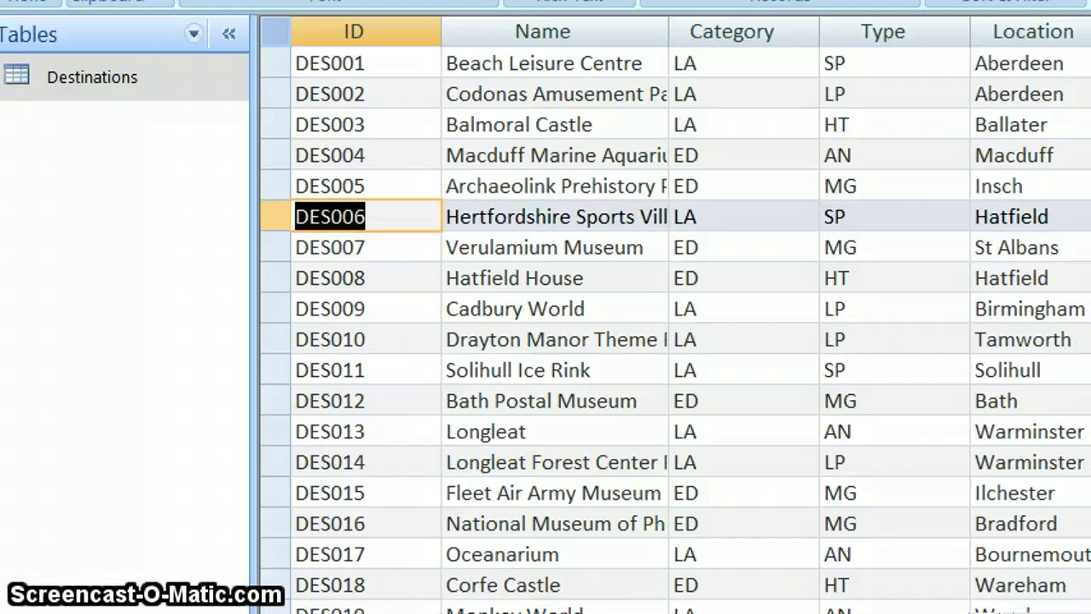
pyautogui.scroll(-20, 673, 324)
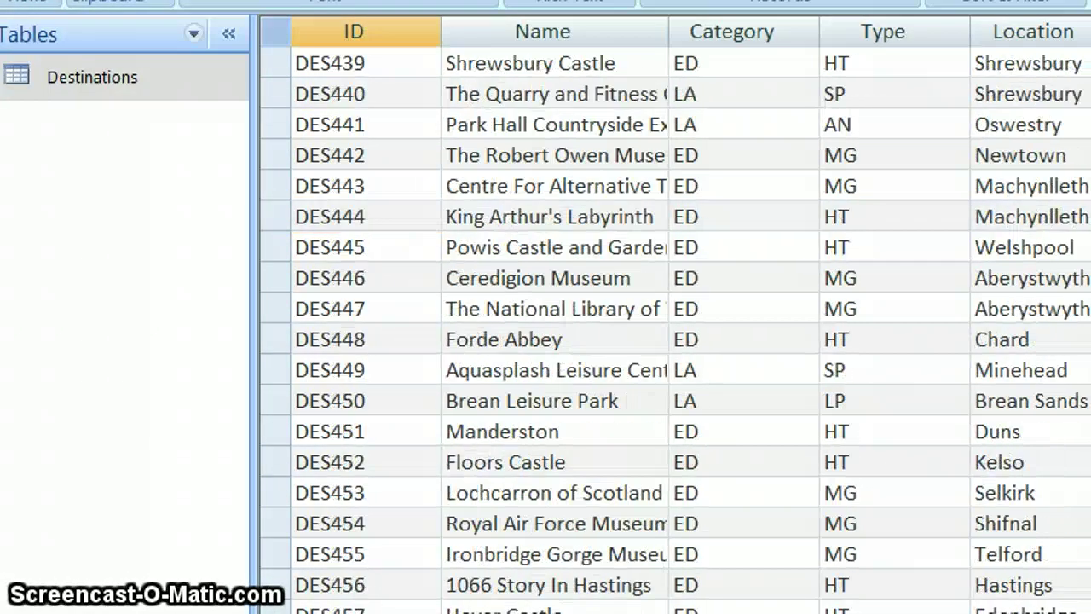
pyautogui.scroll(2, 673, 323)
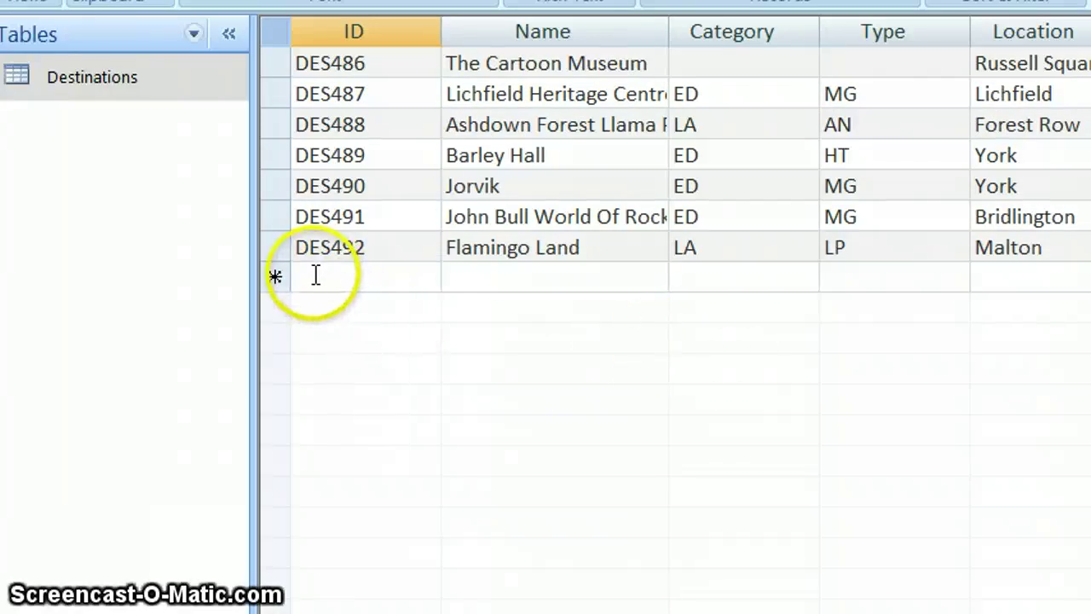
pyautogui.click(313, 275)
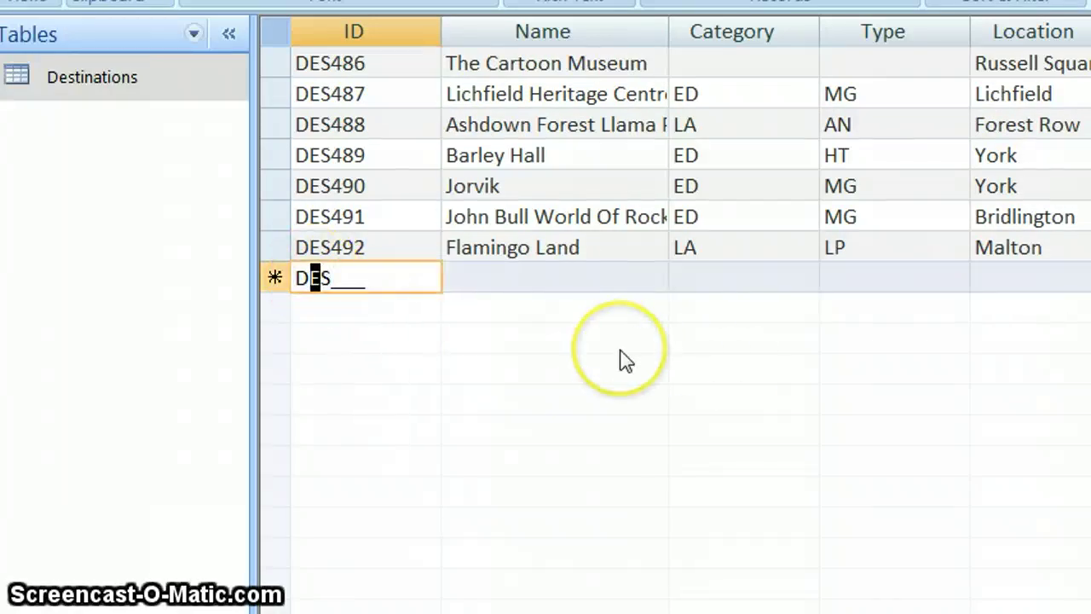
pyautogui.press('Right')
pyautogui.press('Right')
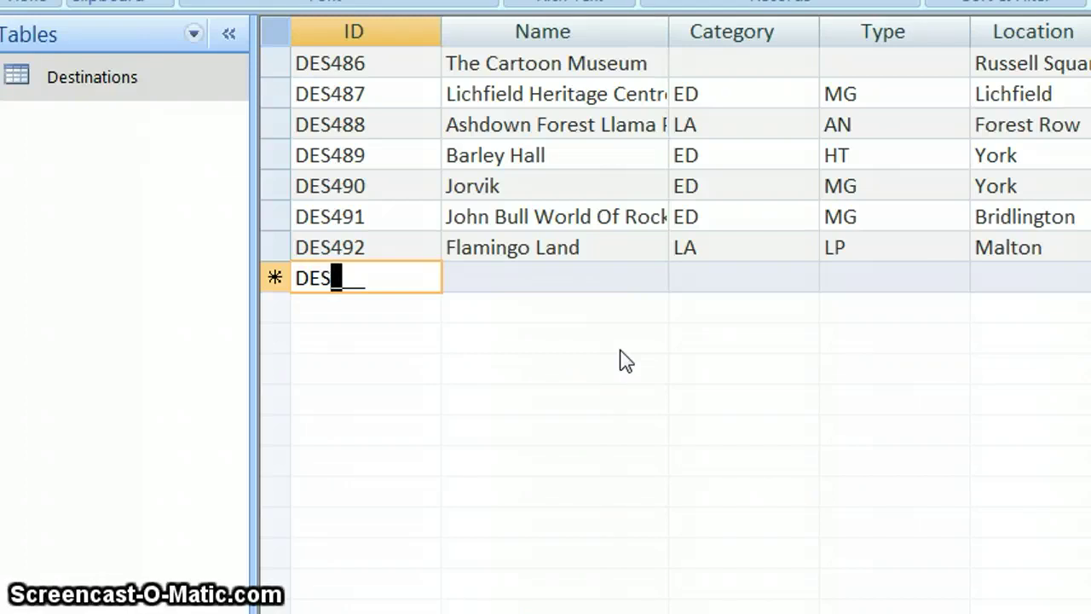
pyautogui.write('4')
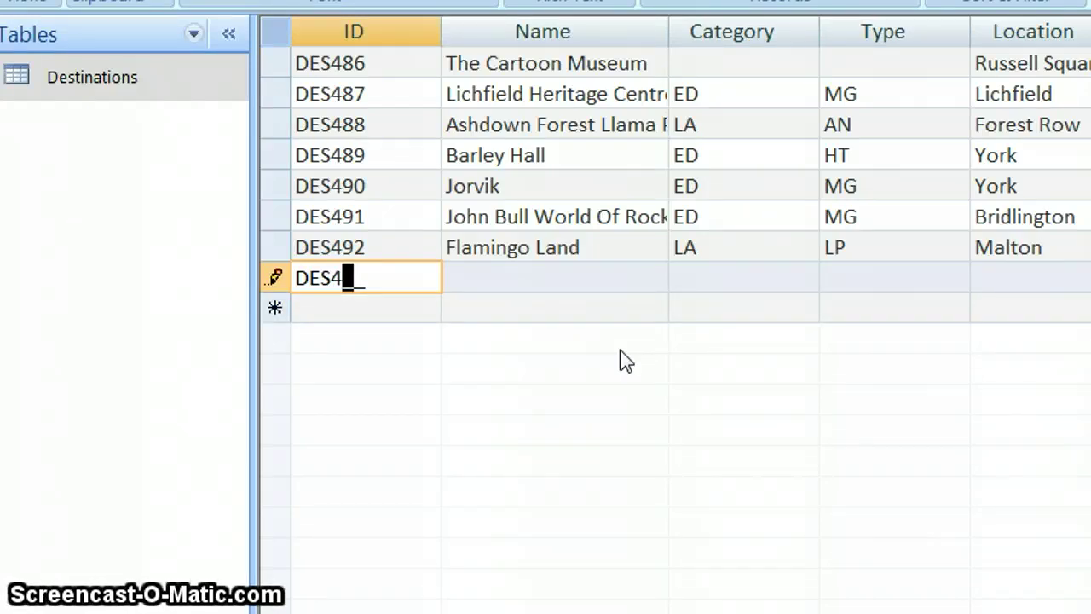
pyautogui.write('94')
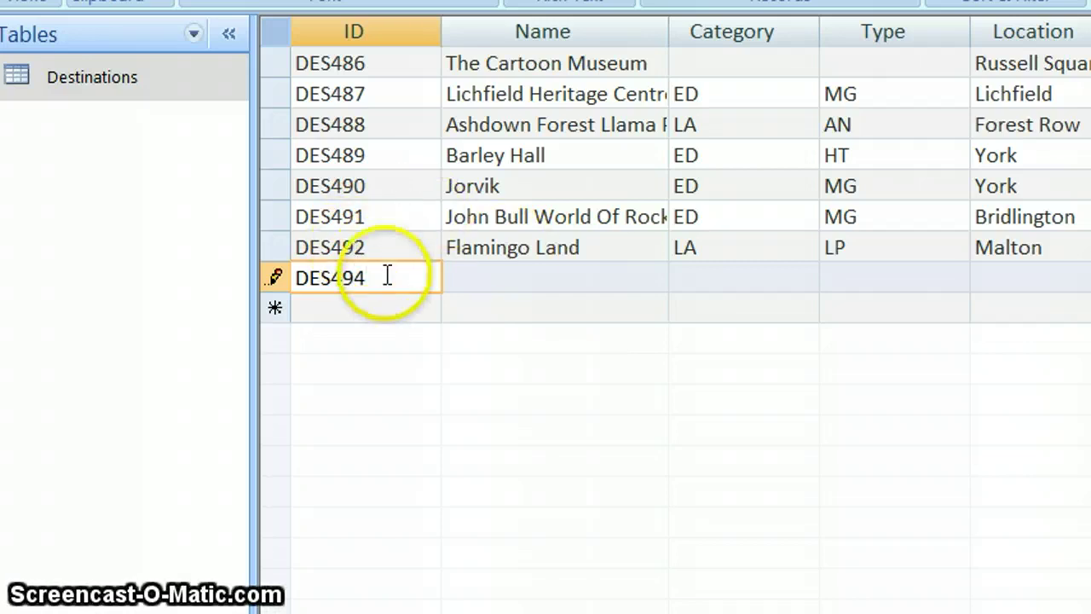
pyautogui.click(390, 246)
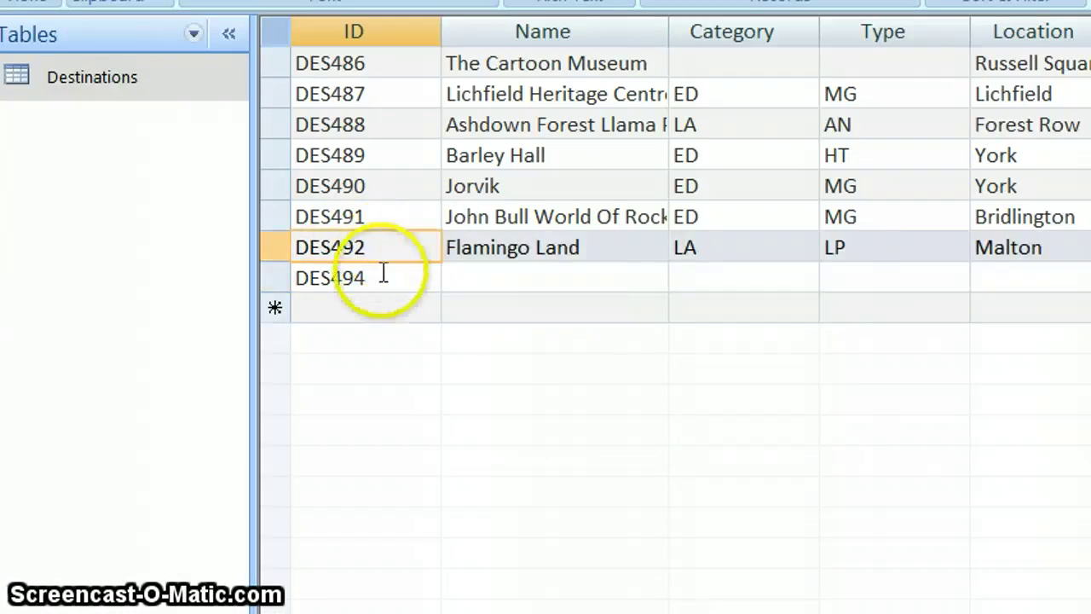
# Step: Re-edit the new record's ID digits until it reads DES889
pyautogui.click(383, 277)
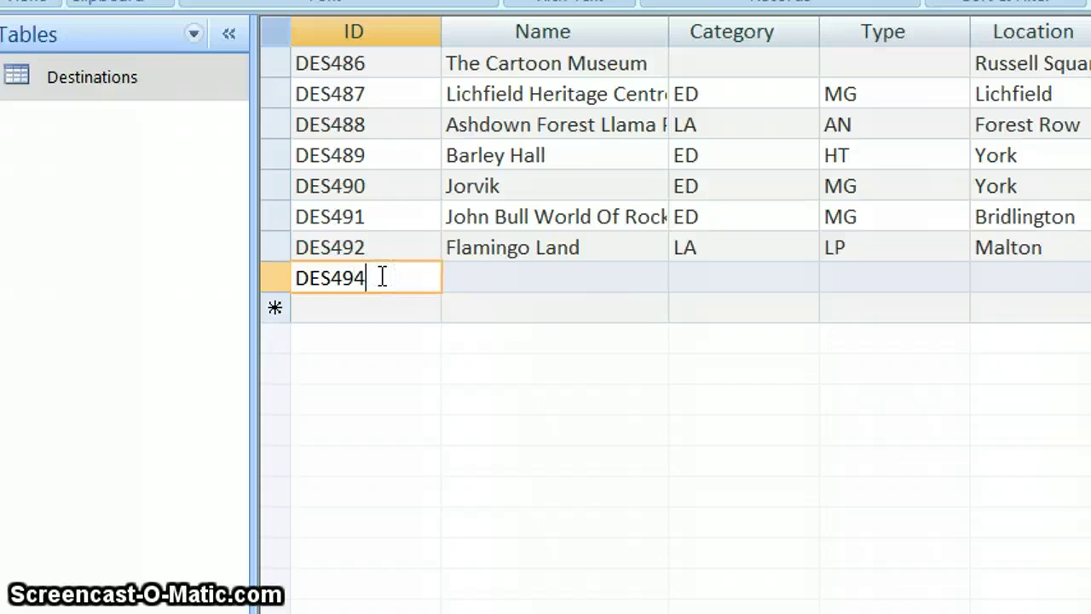
pyautogui.press('BackSpace')
pyautogui.press('BackSpace')
pyautogui.press('BackSpace')
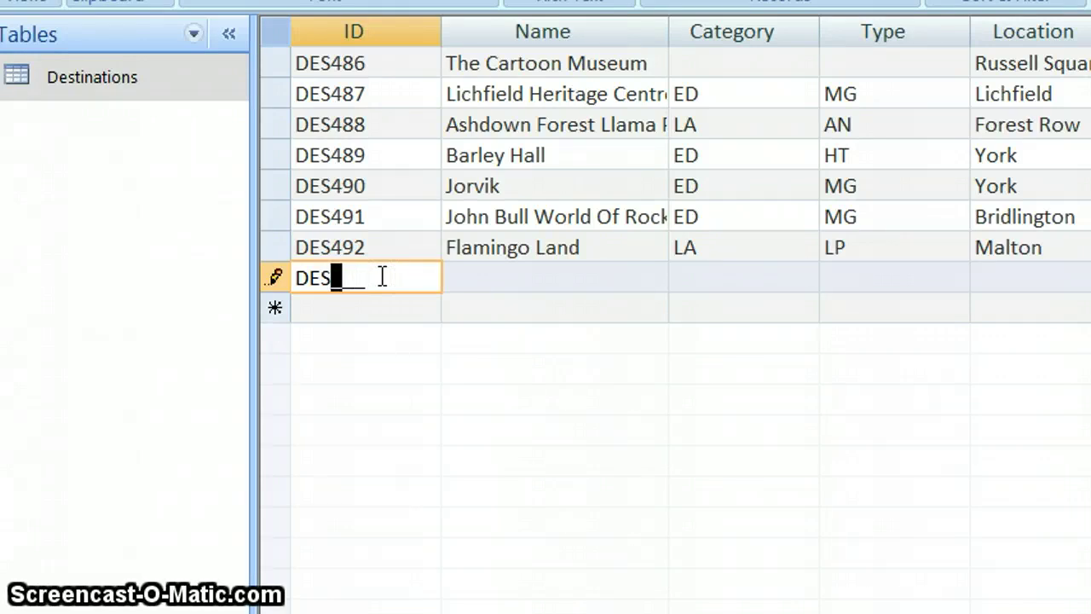
pyautogui.write('667')
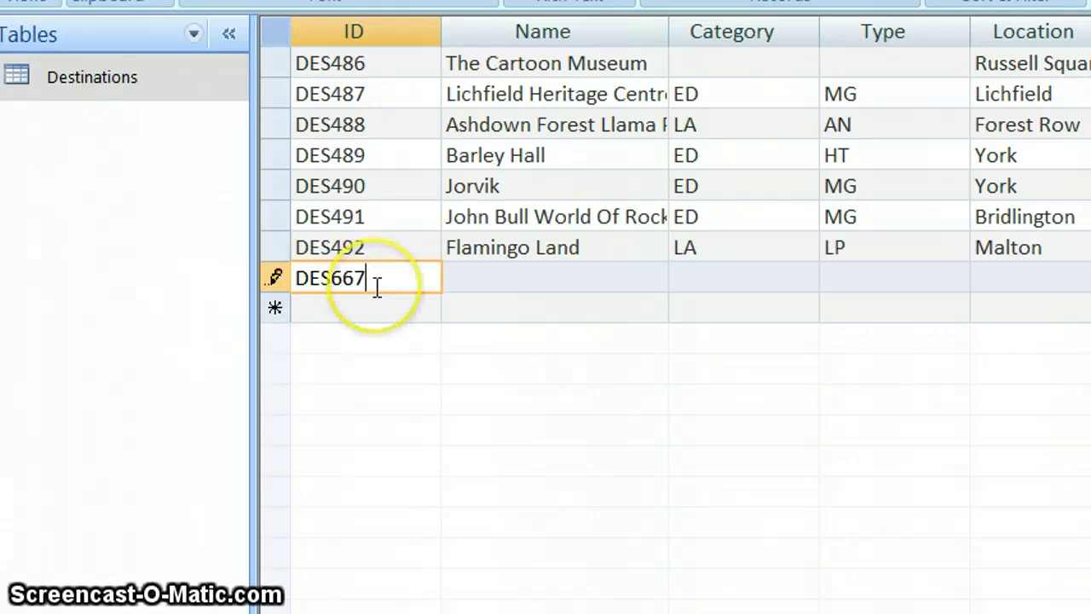
pyautogui.press('BackSpace')
pyautogui.press('BackSpace')
pyautogui.press('BackSpace')
pyautogui.write('66')
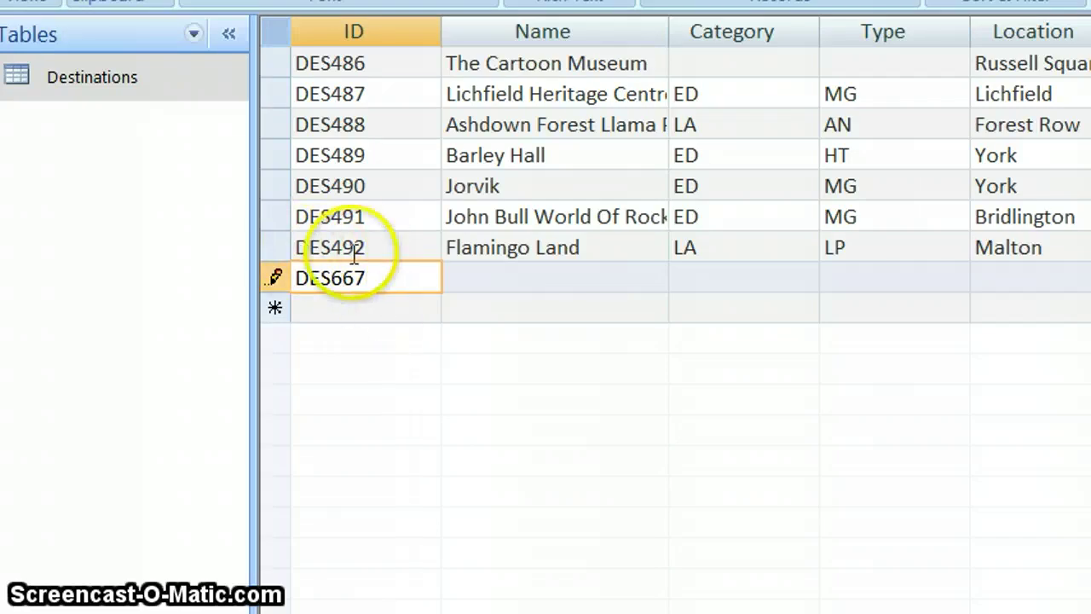
pyautogui.press('BackSpace')
pyautogui.press('BackSpace')
pyautogui.press('BackSpace')
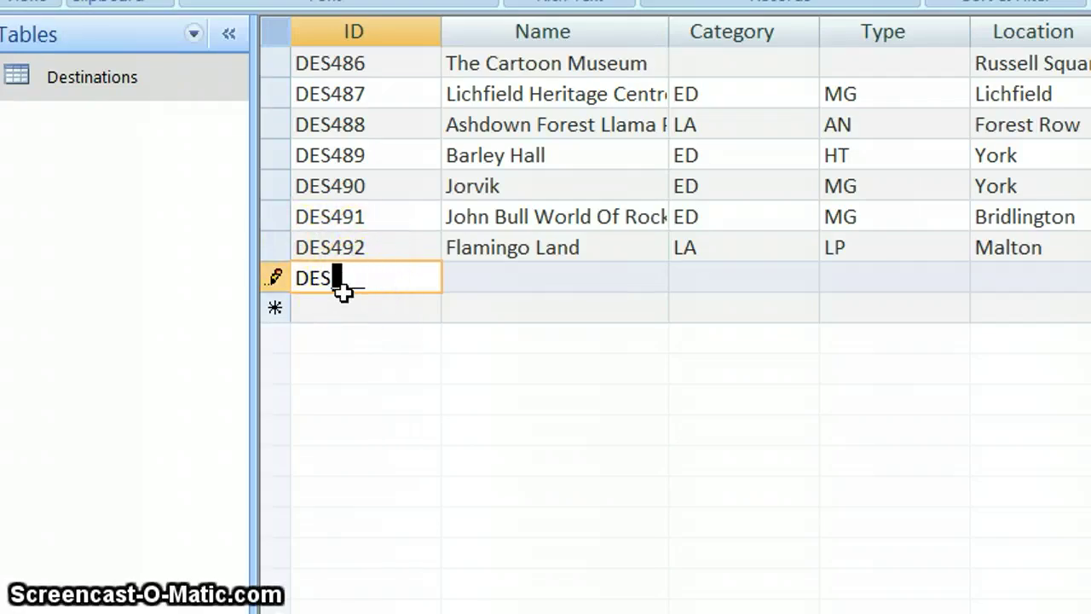
# Step: Finish entering test ID DES889, then delete that test record and confirm
pyautogui.write('889')
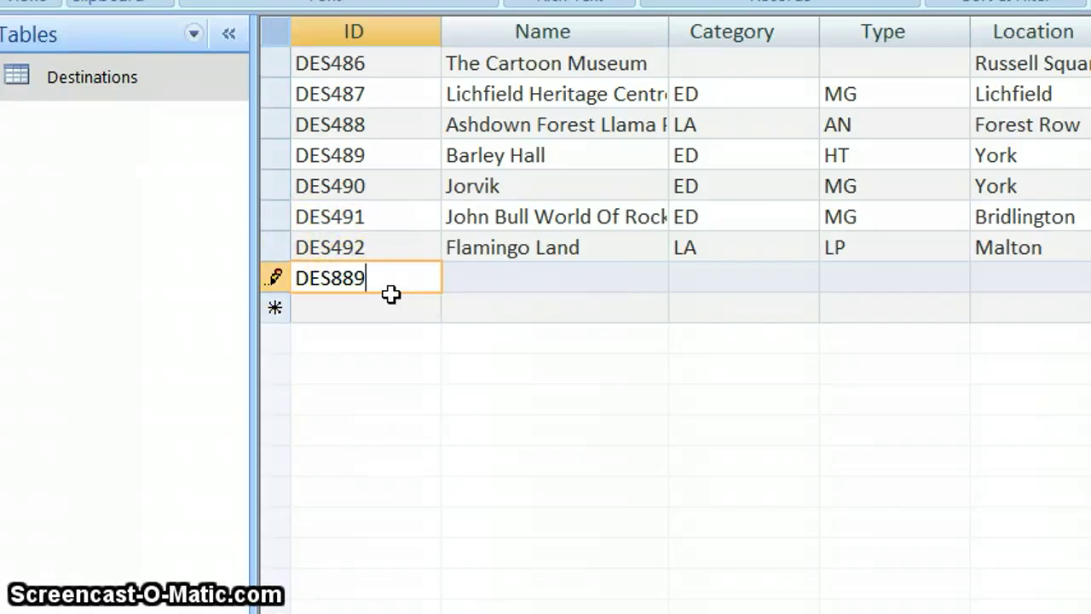
pyautogui.click(507, 276)
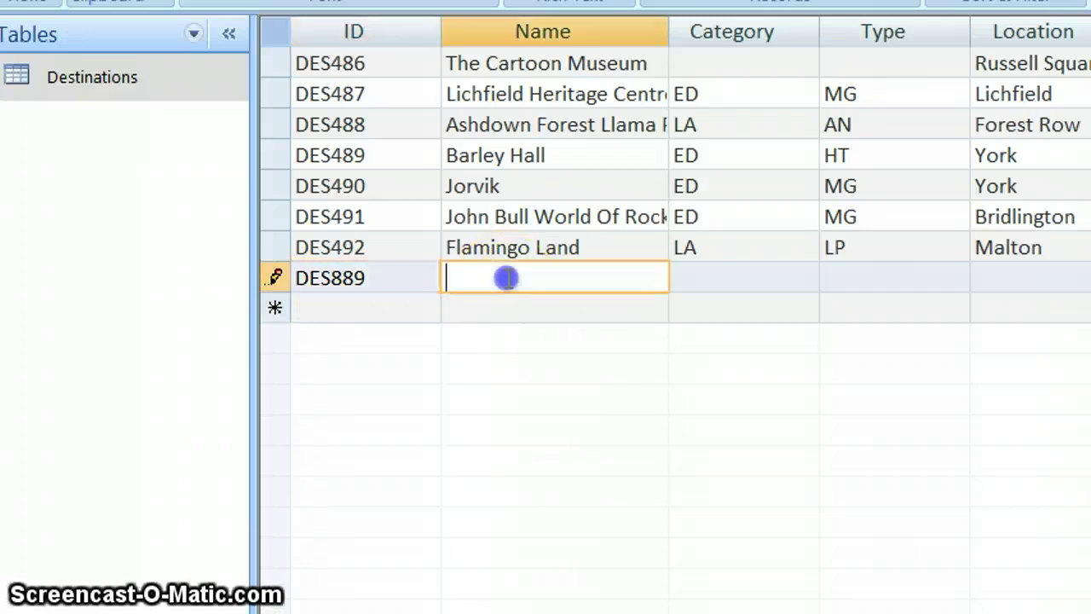
pyautogui.click(271, 279)
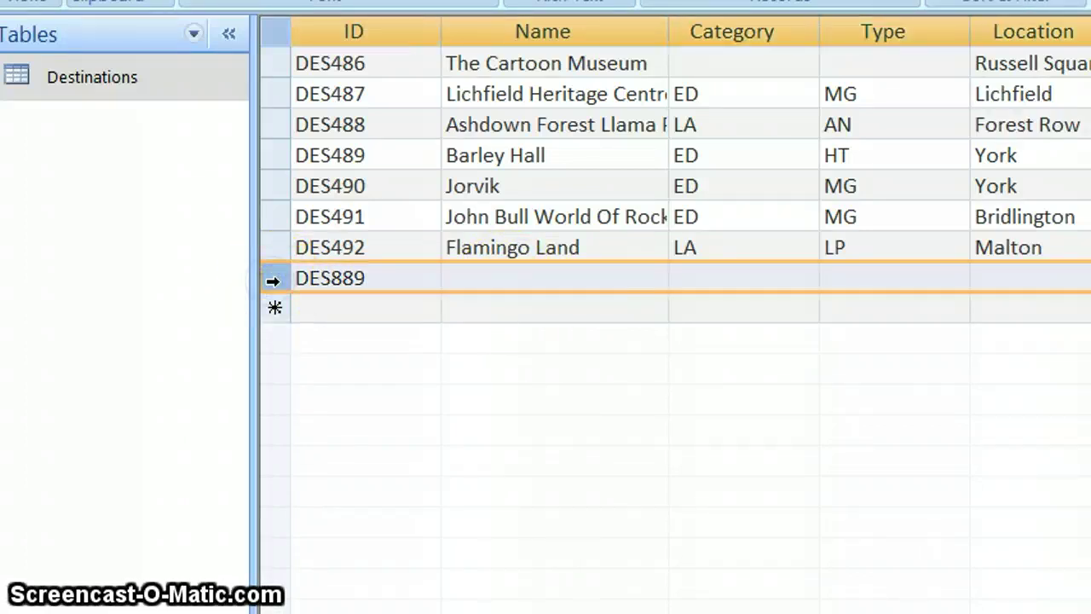
pyautogui.rightClick(271, 278)
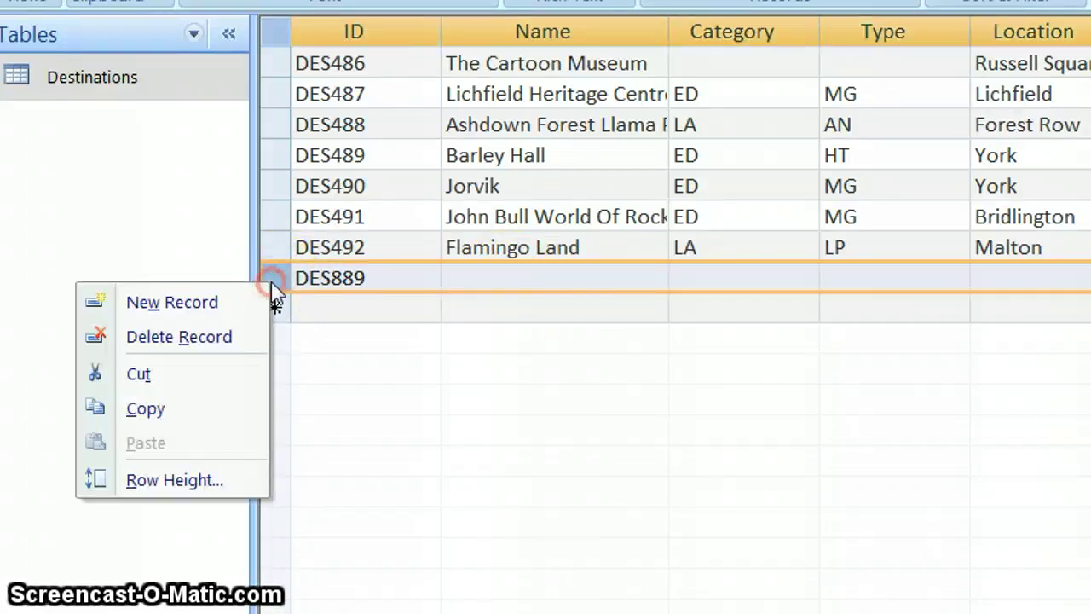
pyautogui.click(220, 339)
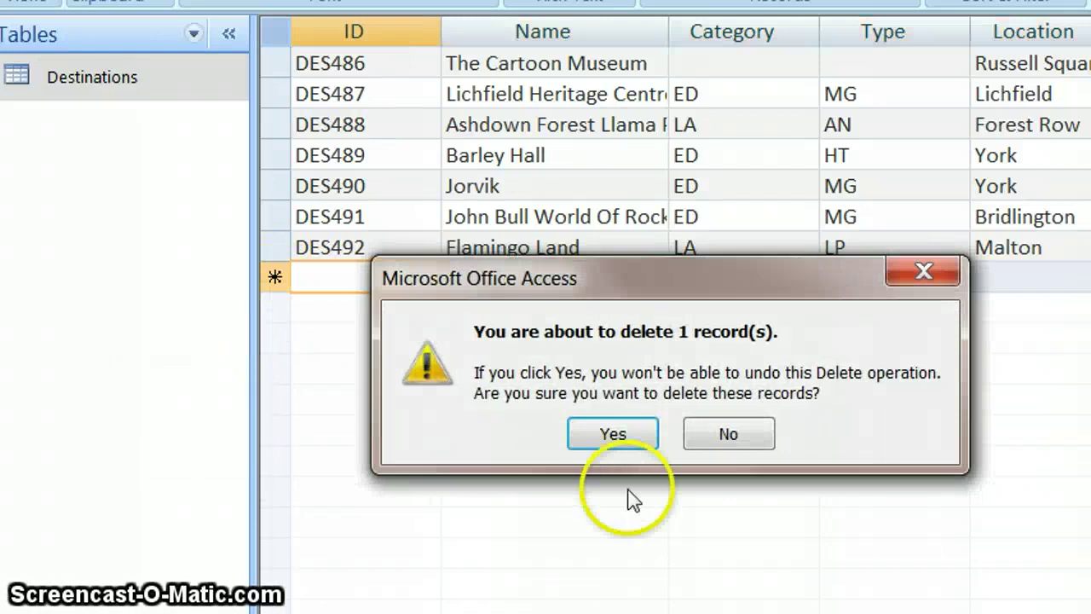
pyautogui.click(635, 435)
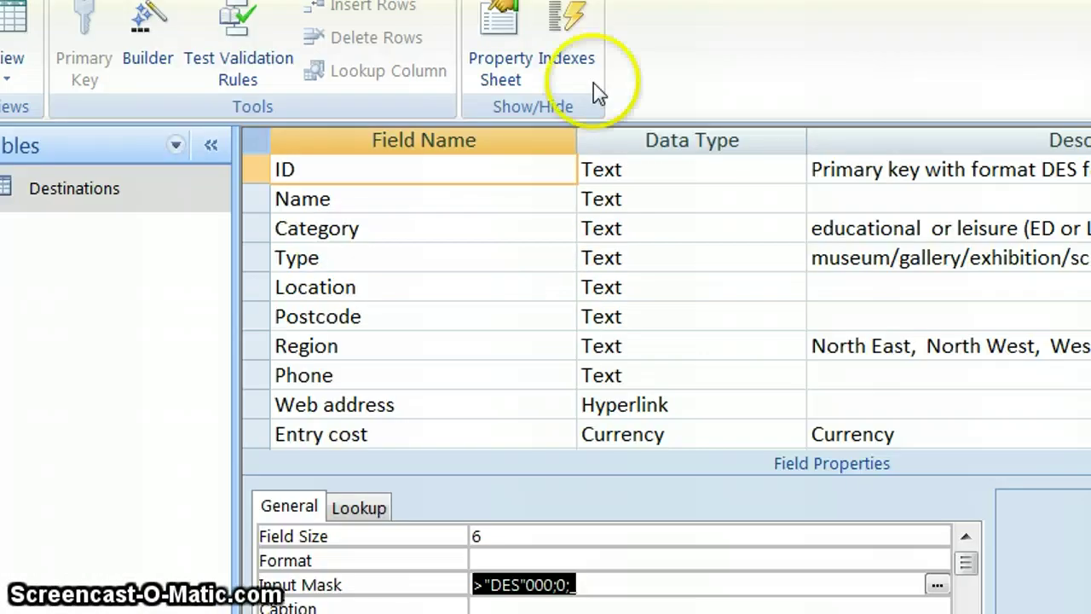
# Step: Set the ID field as primary key, save the Destinations table, and show its datasheet
pyautogui.click(608, 87)
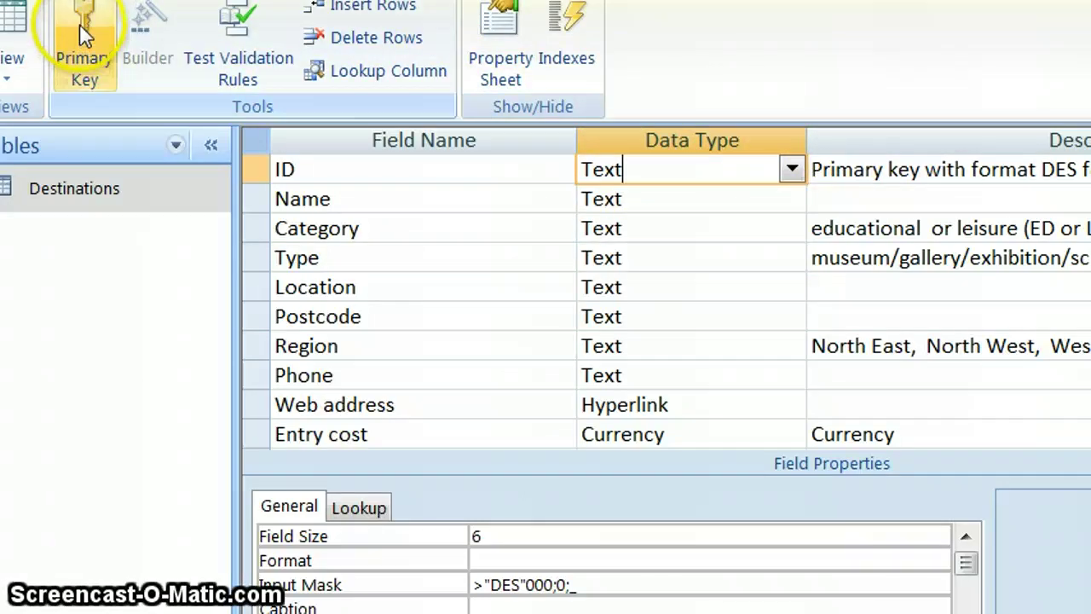
pyautogui.click(476, 168)
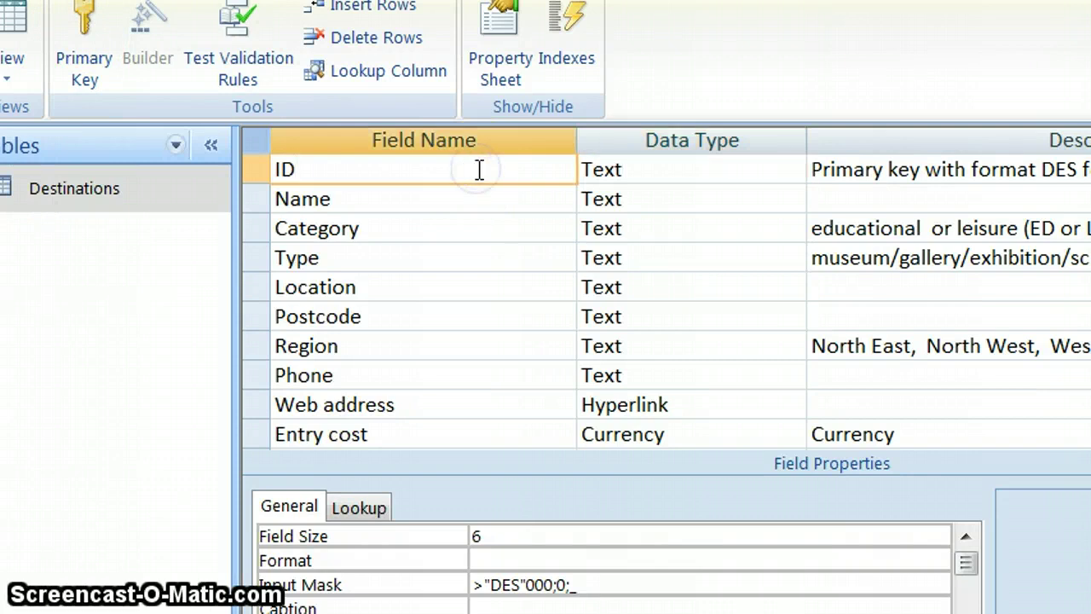
pyautogui.click(689, 171)
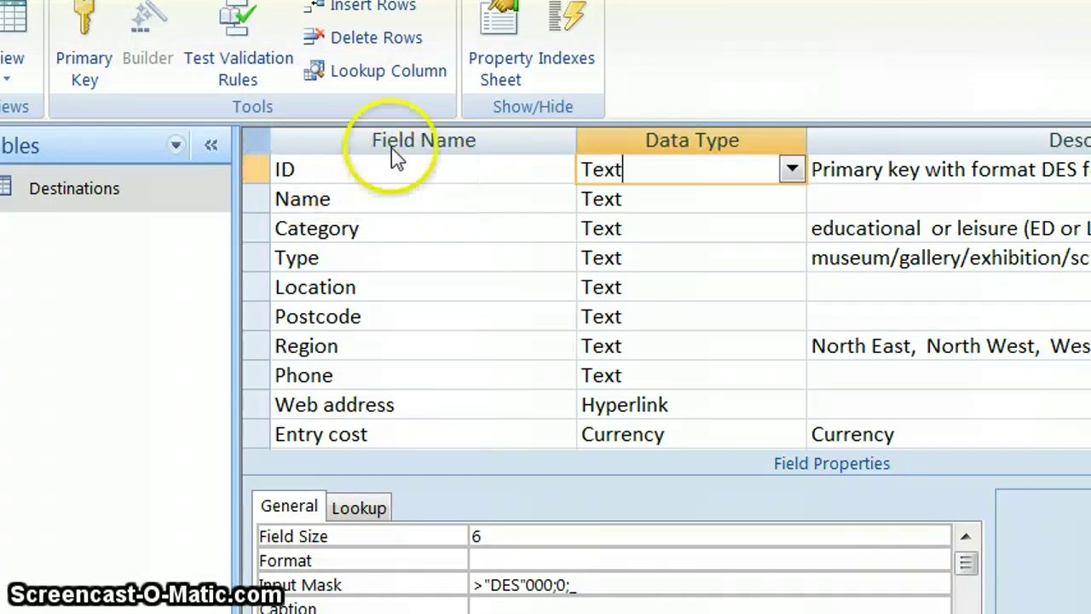
pyautogui.click(75, 38)
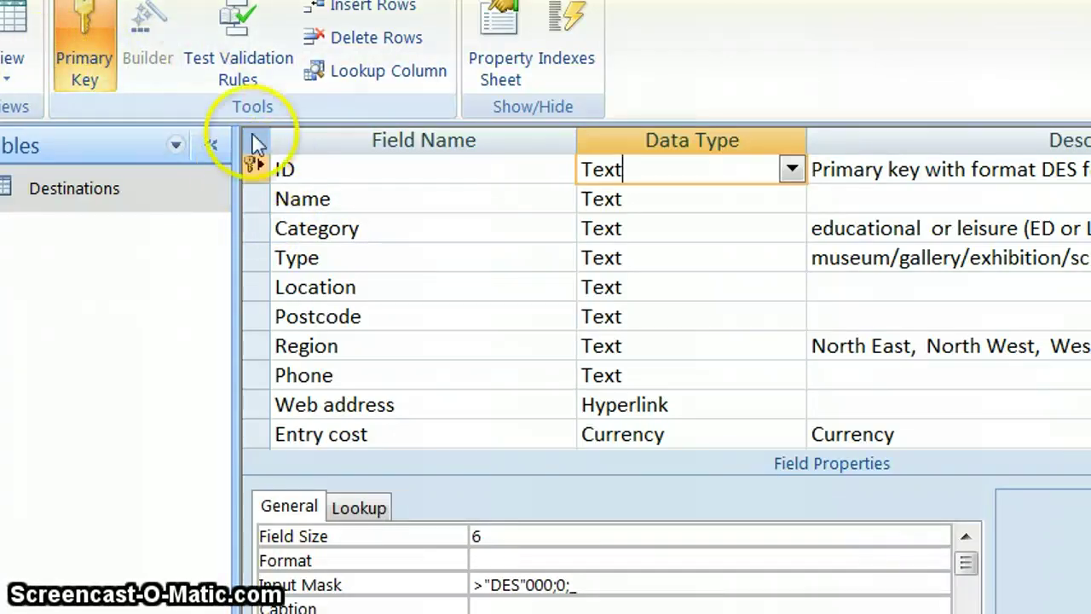
pyautogui.click(23, 38)
pyautogui.click(635, 432)
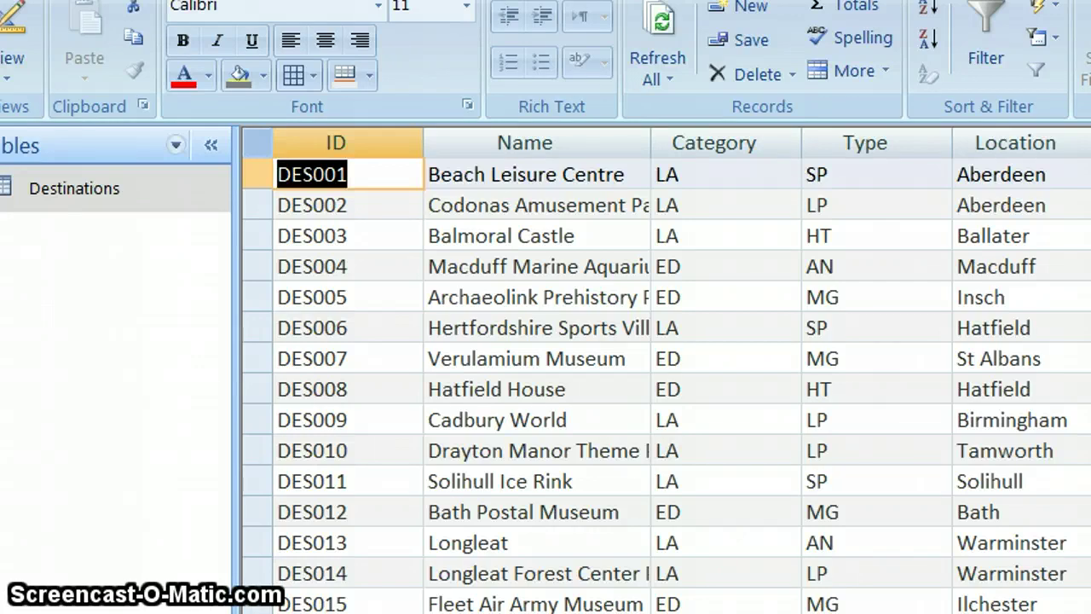
pyautogui.scroll(-20, 664, 375)
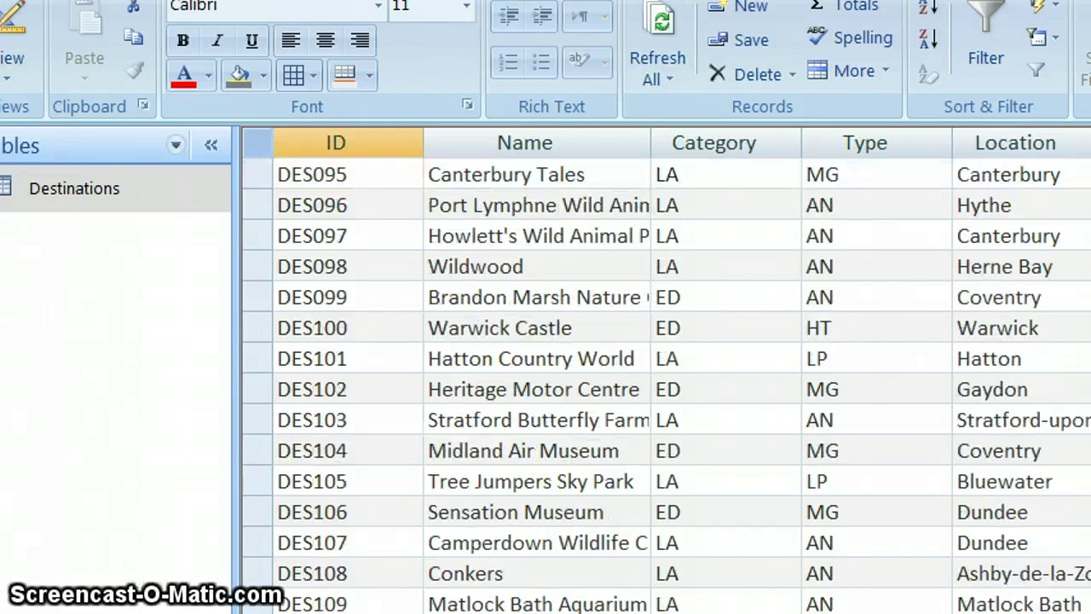
pyautogui.click(361, 174)
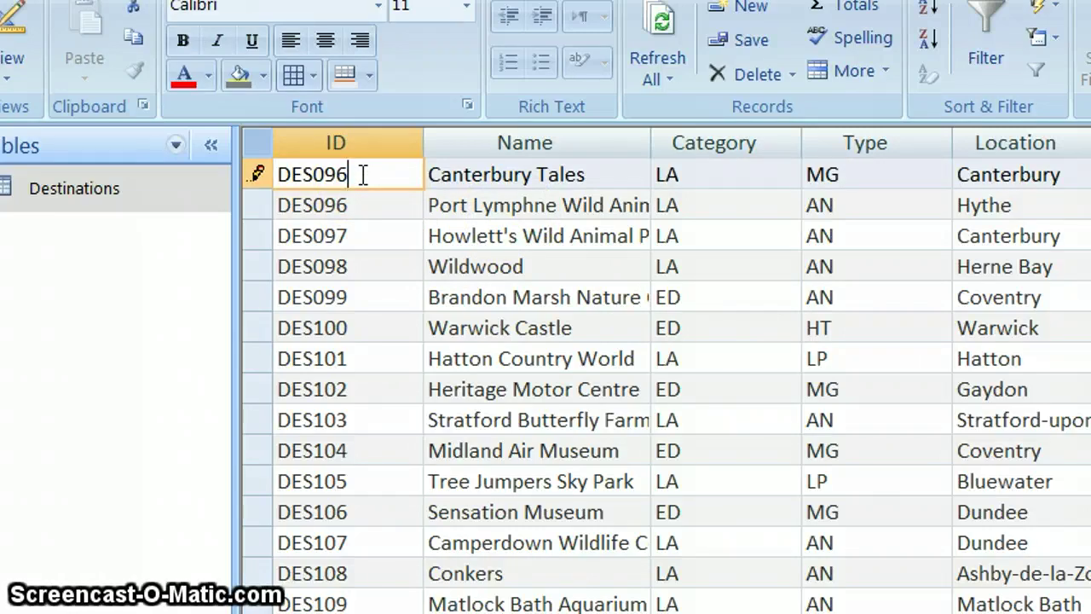
pyautogui.press('Tab')
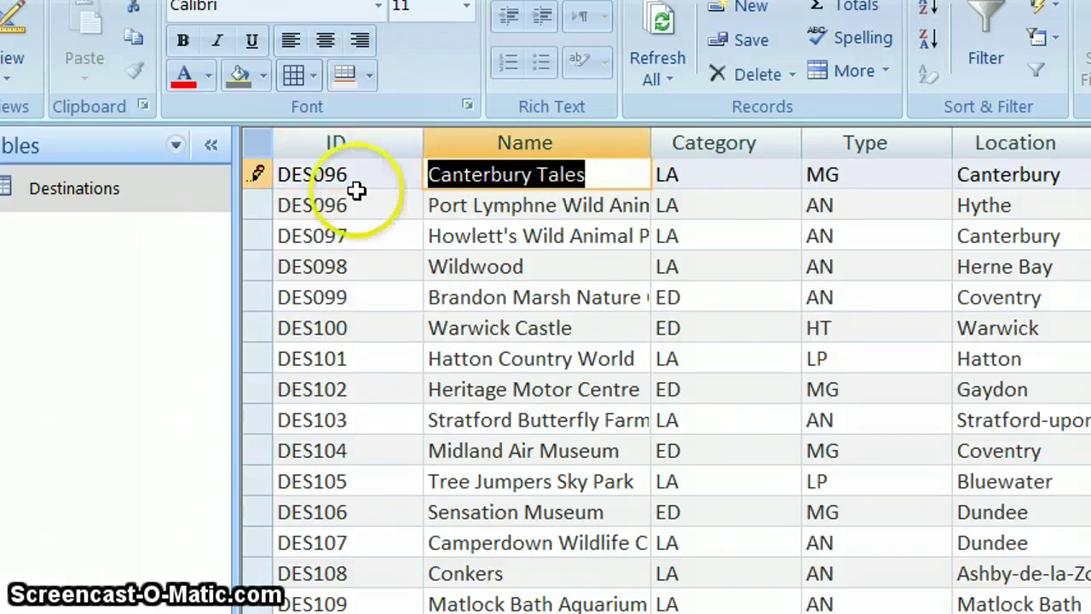
pyautogui.click(354, 205)
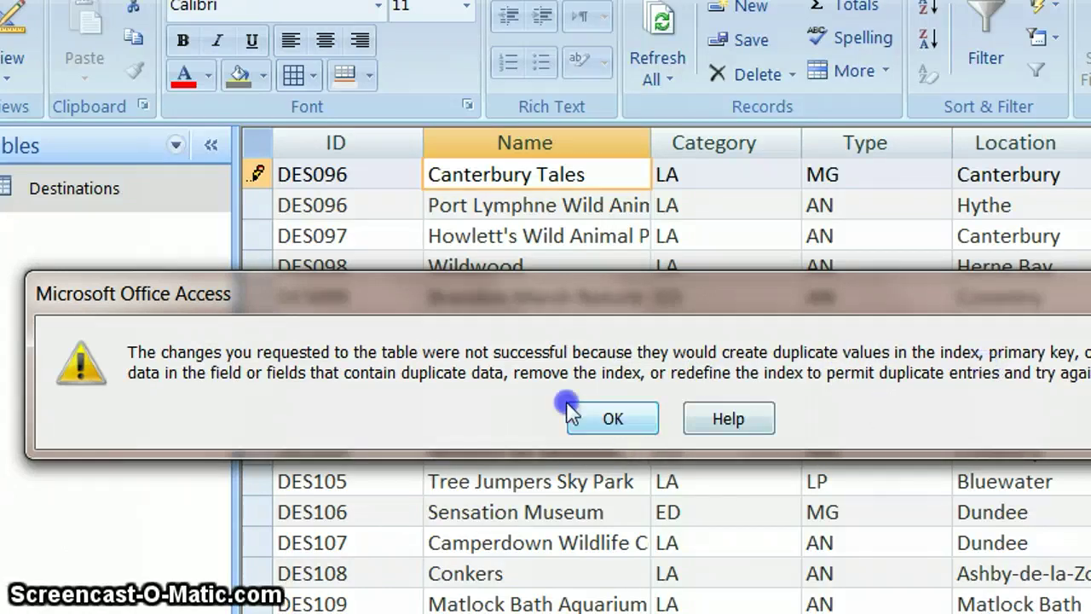
pyautogui.click(613, 421)
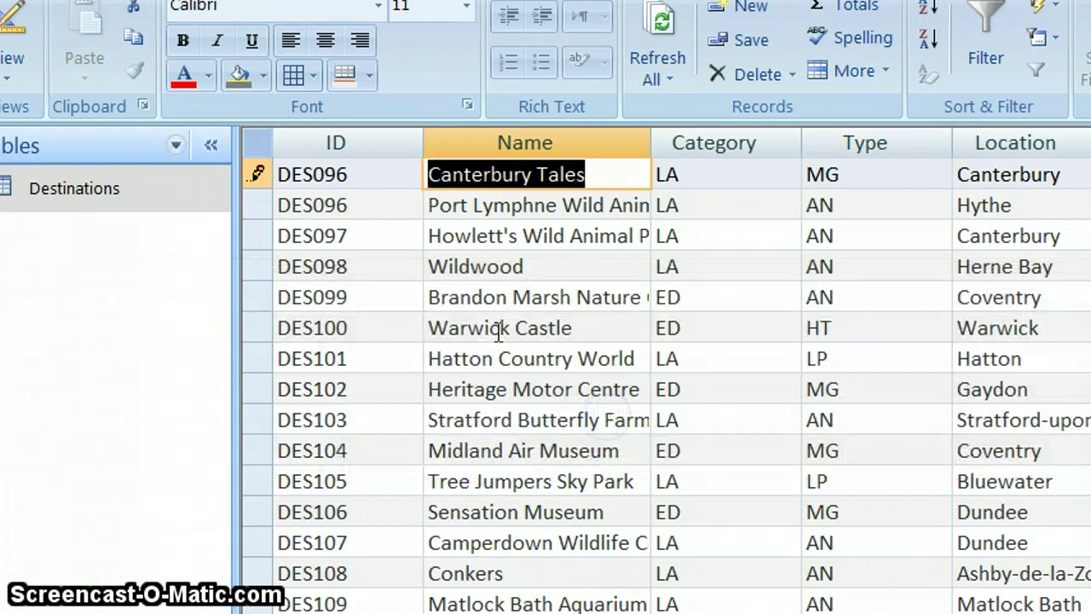
pyautogui.click(359, 173)
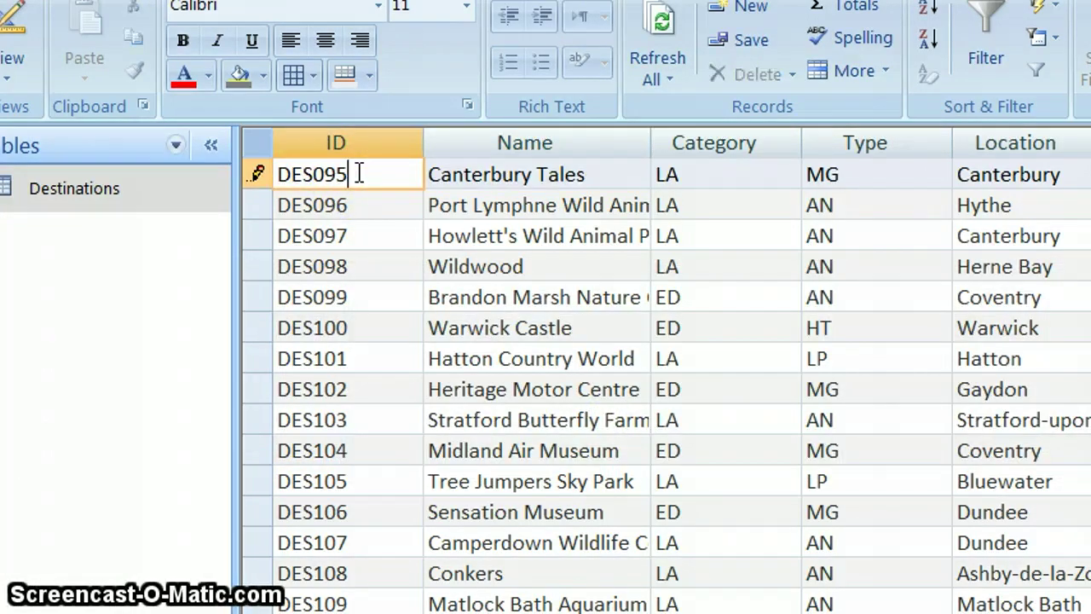
pyautogui.click(388, 237)
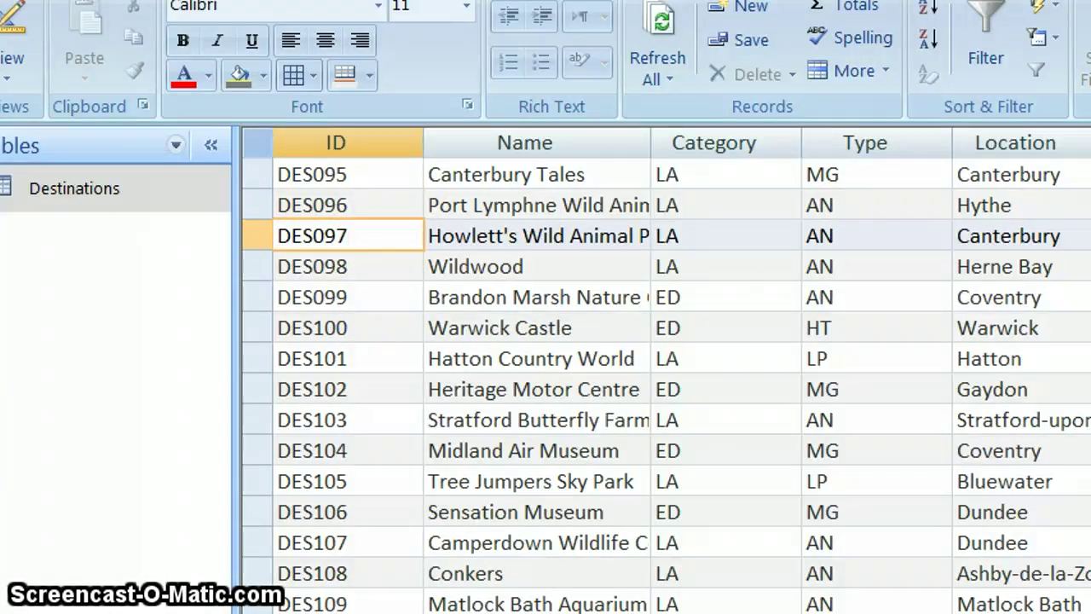
pyautogui.scroll(-20, 681, 384)
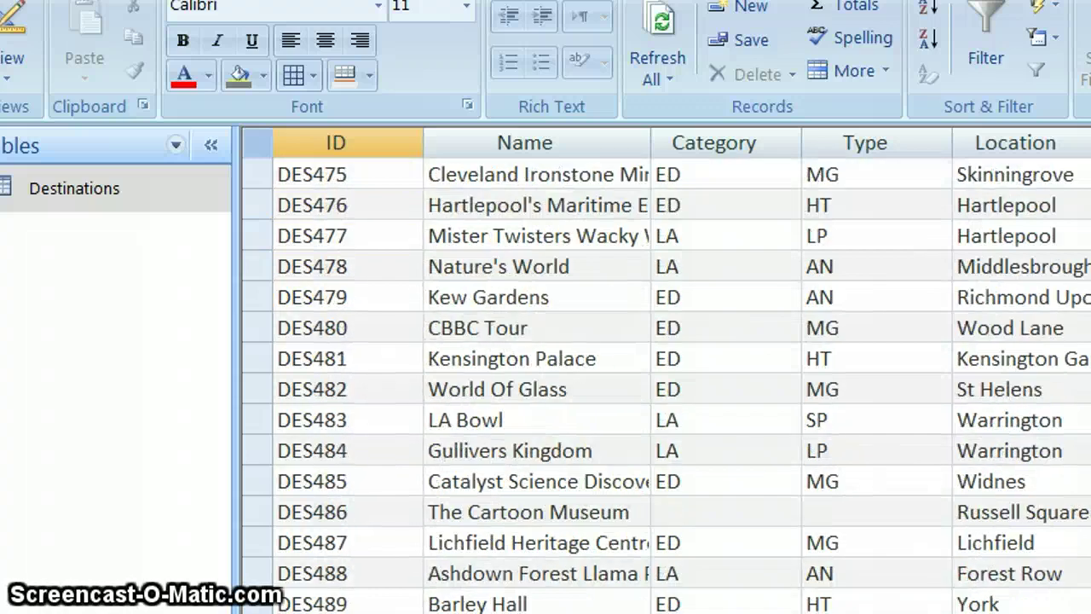
pyautogui.scroll(4, 666, 341)
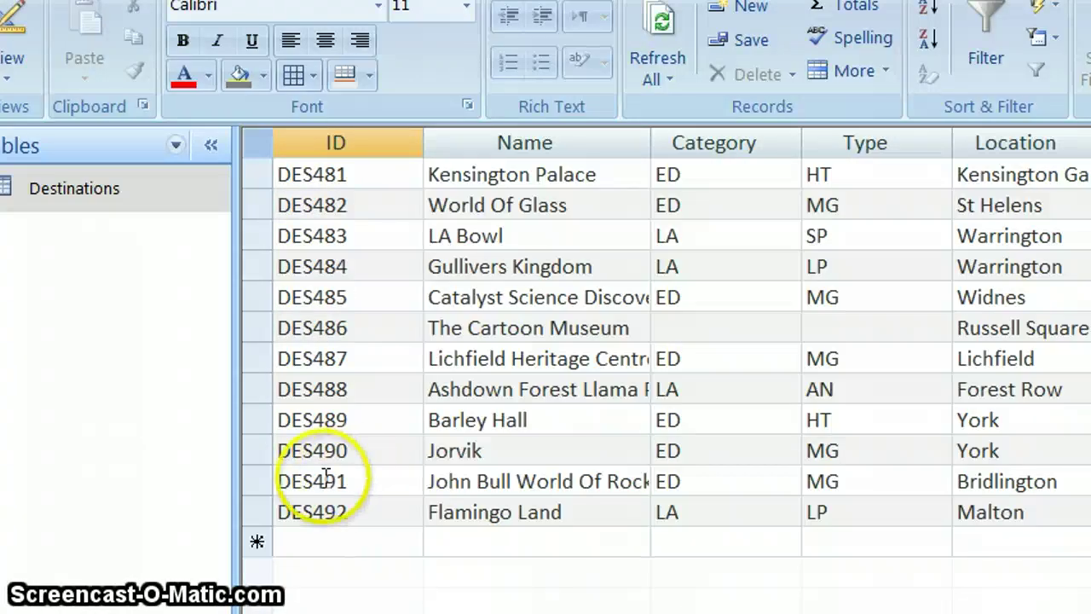
pyautogui.click(287, 543)
pyautogui.click(316, 540)
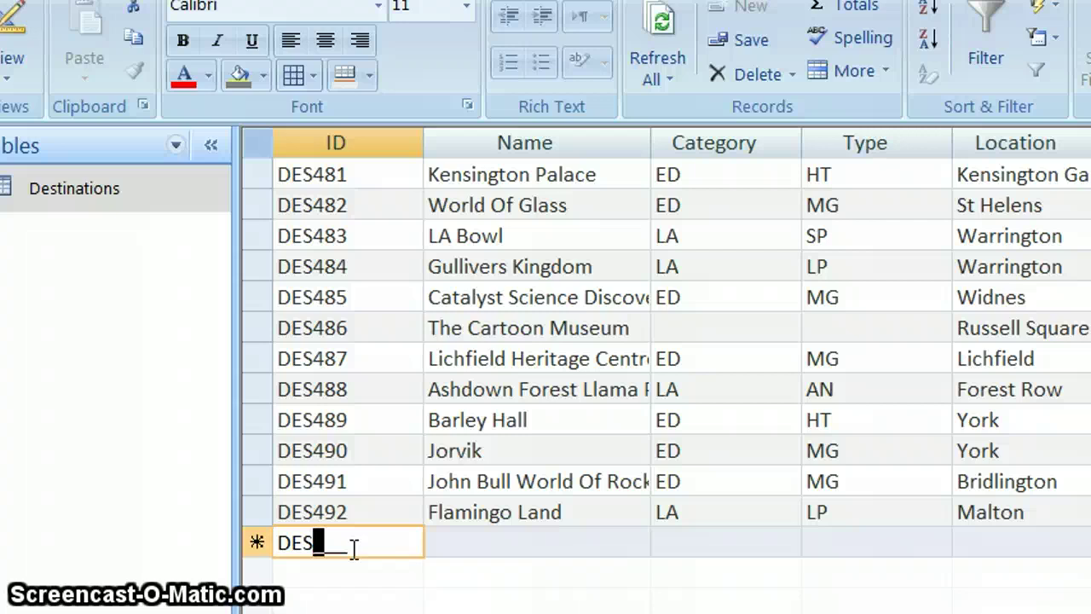
pyautogui.write('492')
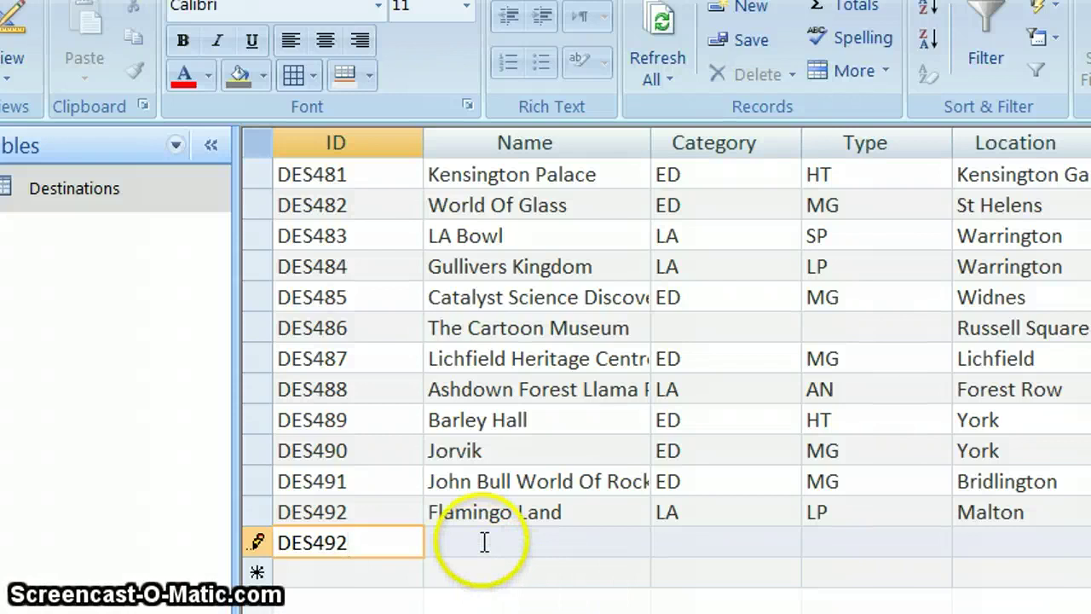
pyautogui.click(483, 542)
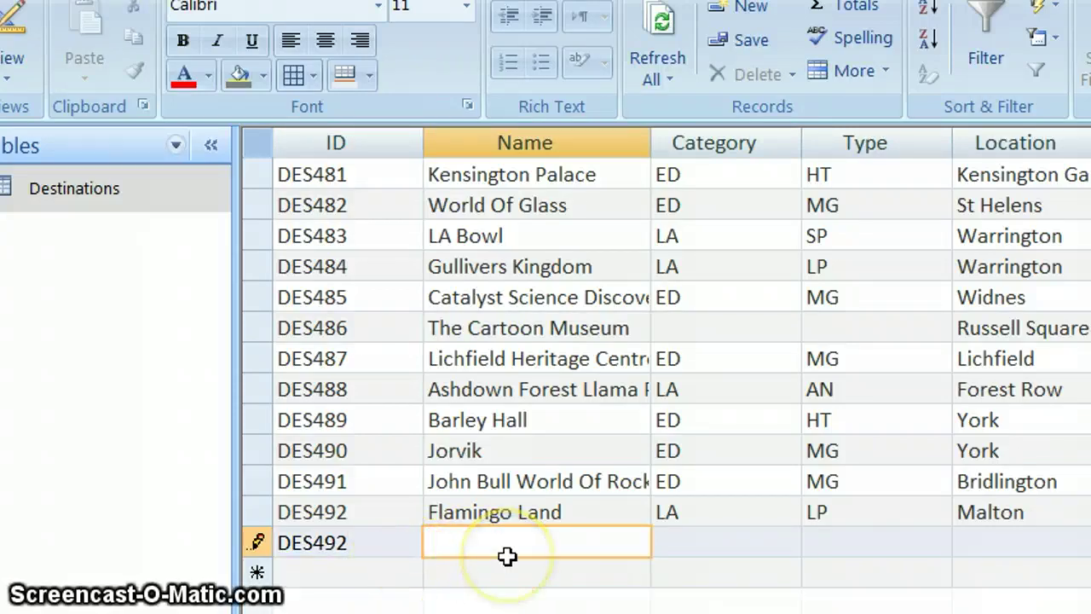
pyautogui.write('RICHMOND PARK')
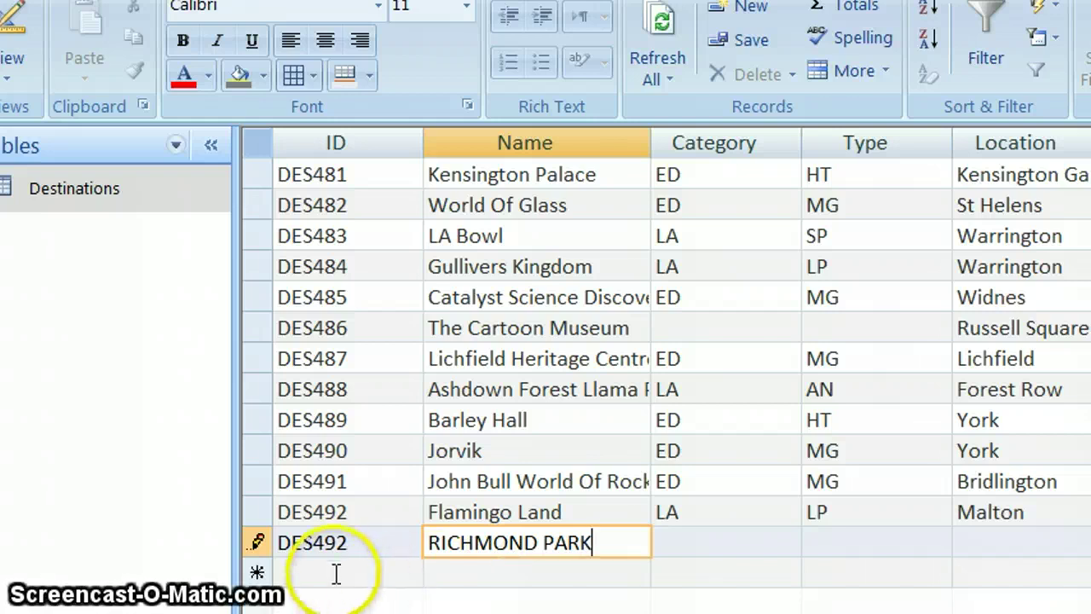
pyautogui.click(333, 573)
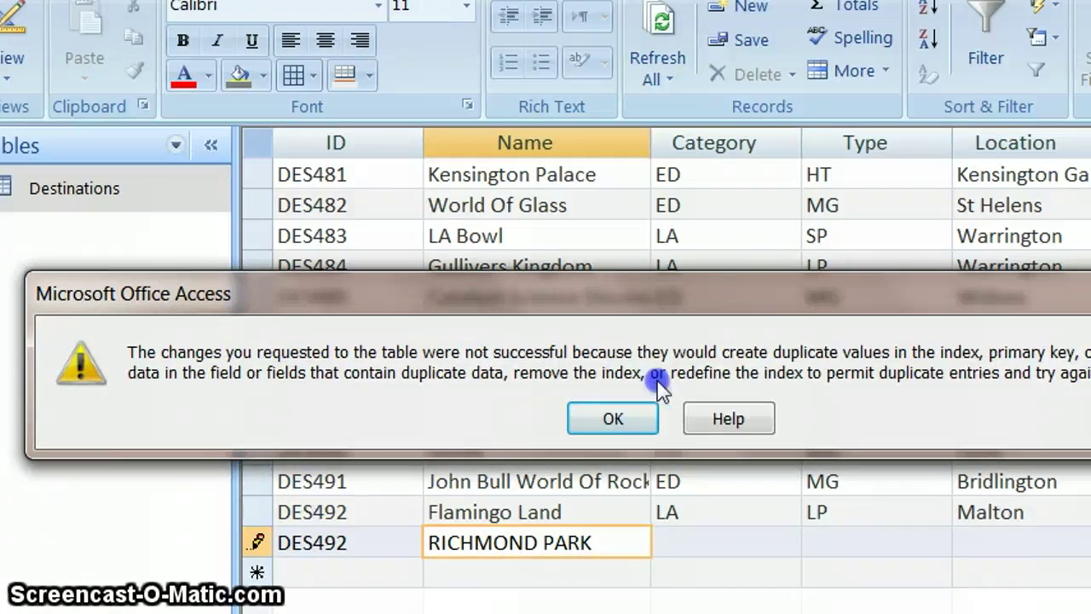
pyautogui.click(624, 418)
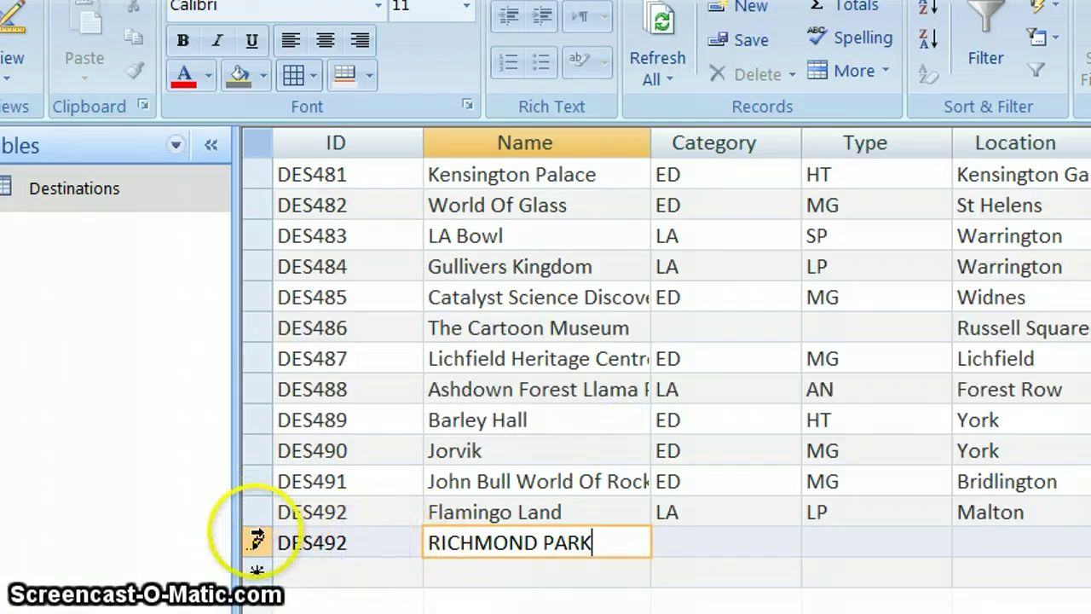
pyautogui.click(255, 543)
pyautogui.click(608, 418)
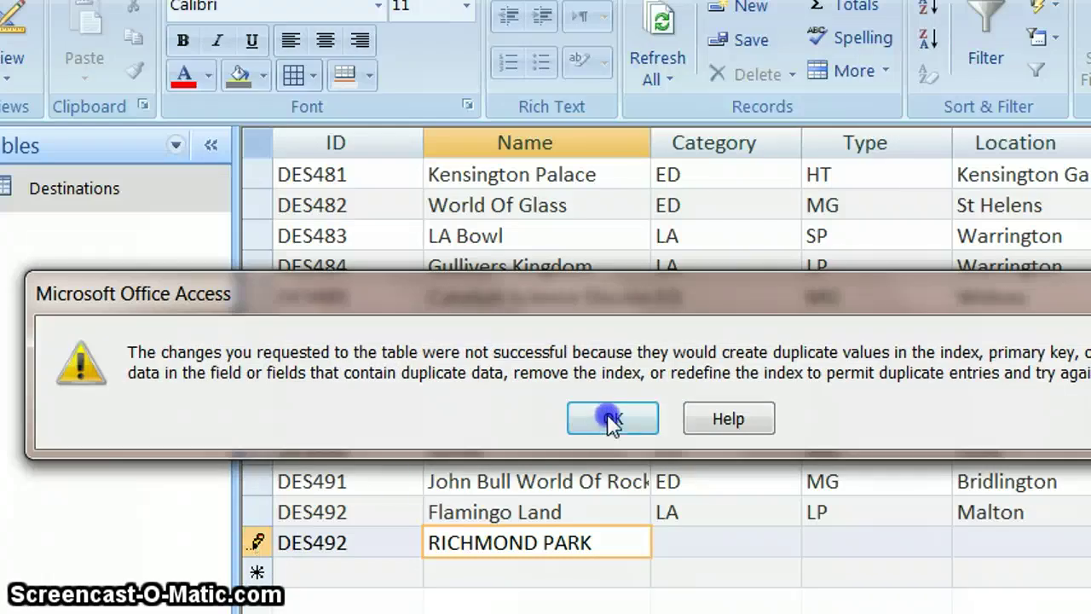
pyautogui.click(345, 543)
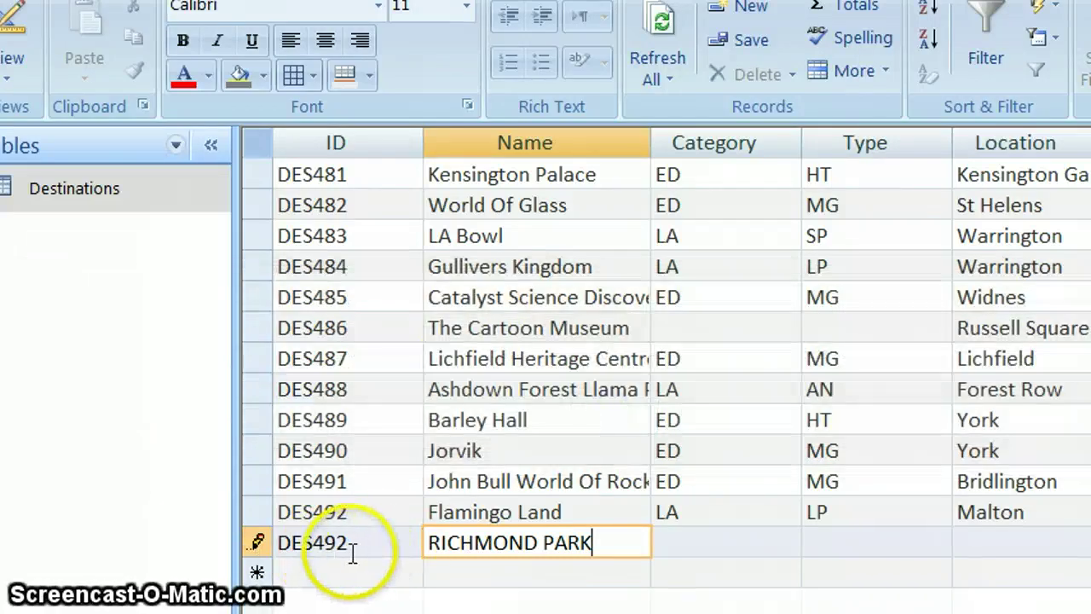
pyautogui.click(689, 540)
pyautogui.click(507, 502)
pyautogui.click(500, 510)
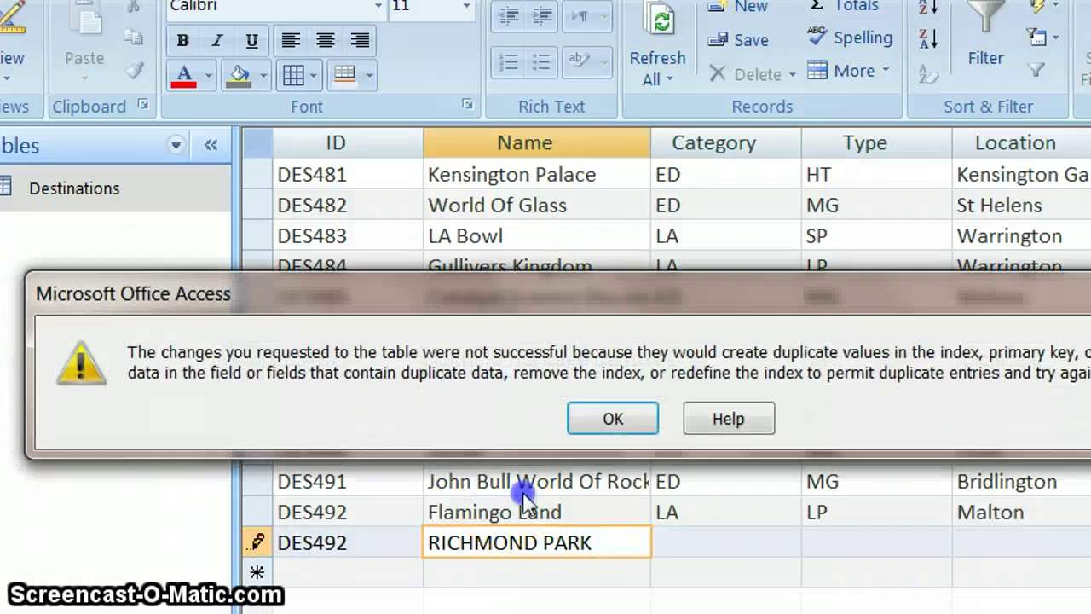
pyautogui.click(640, 415)
pyautogui.click(345, 545)
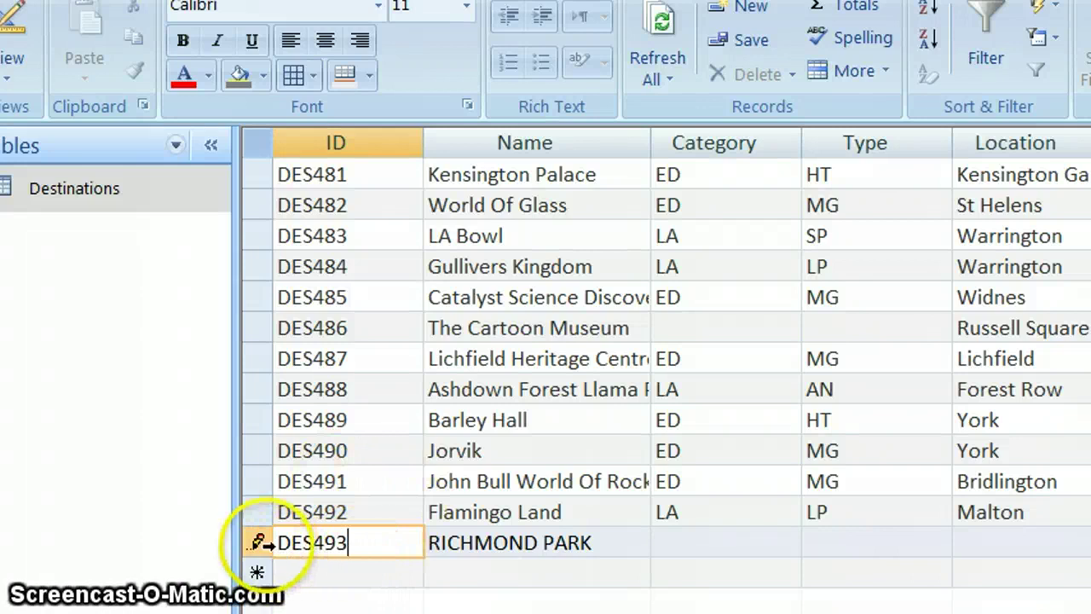
pyautogui.click(259, 542)
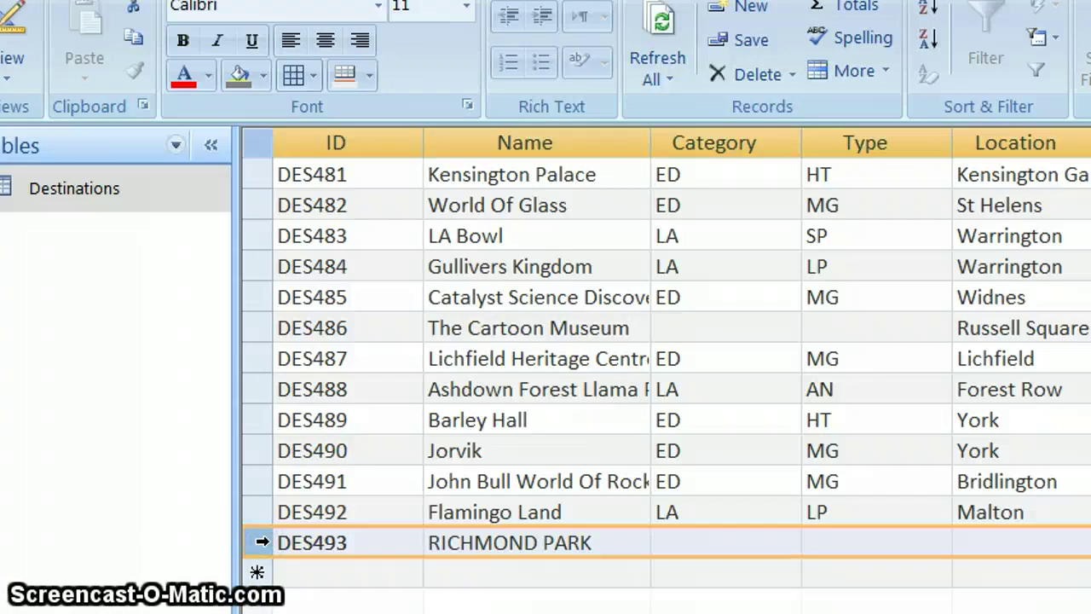
pyautogui.rightClick(261, 540)
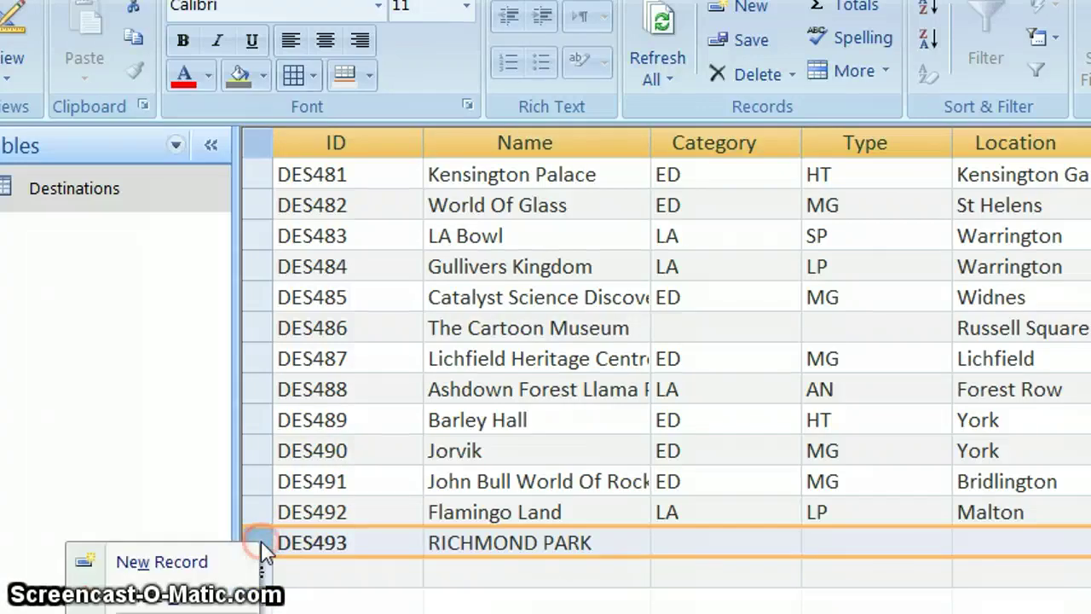
pyautogui.click(186, 597)
pyautogui.click(637, 428)
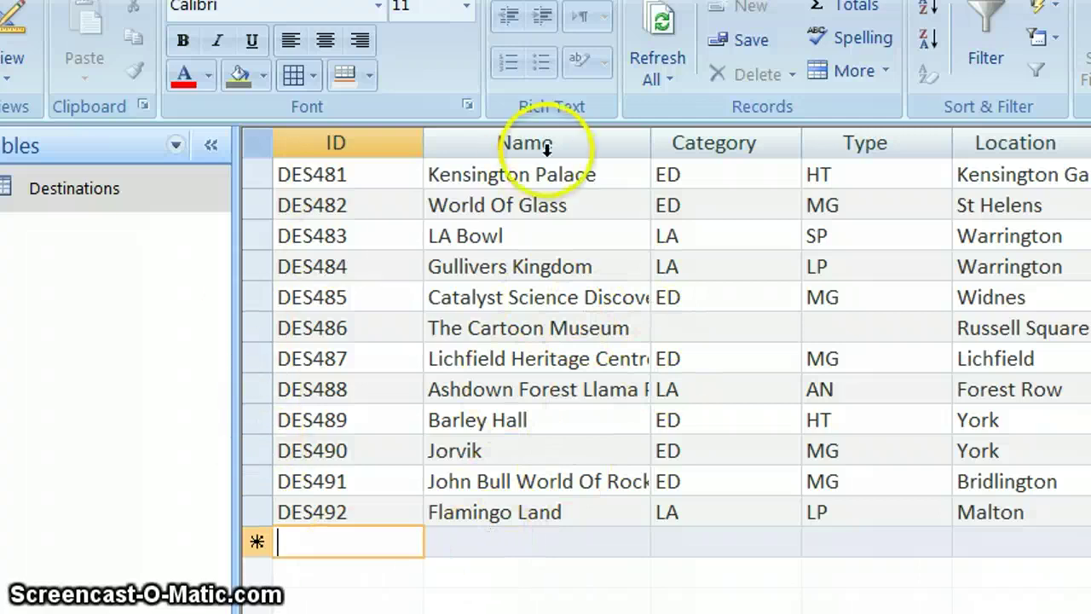
# Step: Switch the Destinations table from its records to Design view
pyautogui.click(23, 33)
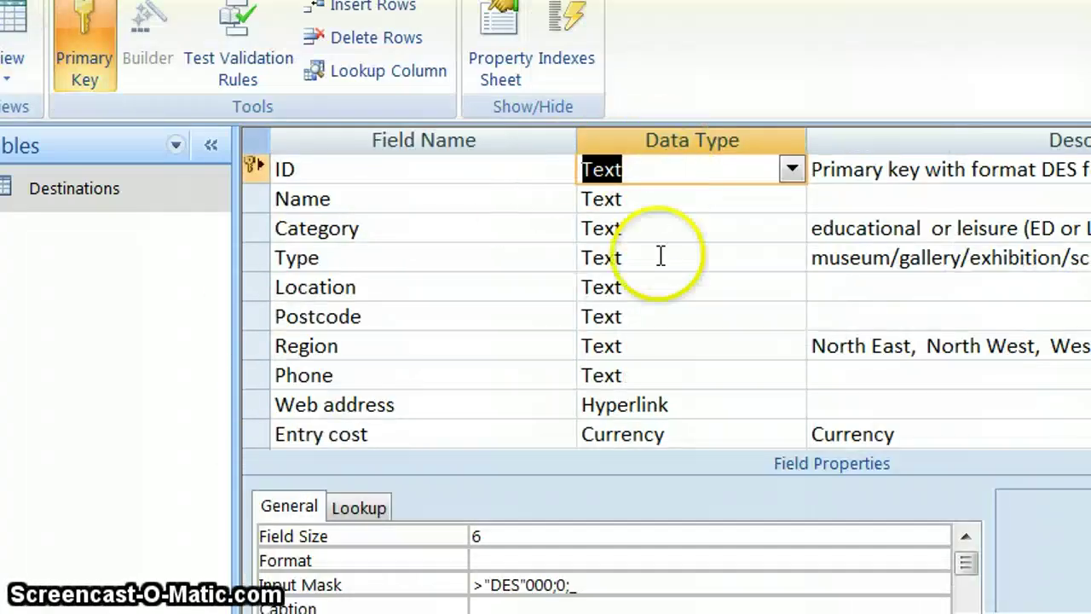